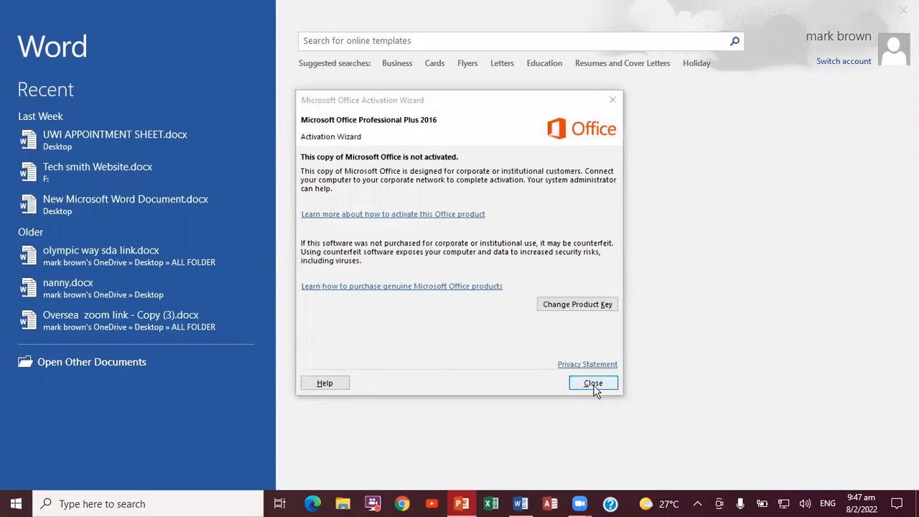
Close Word and create a new Microsoft Word document on the desktop, keeping its default file name.
click(594, 385)
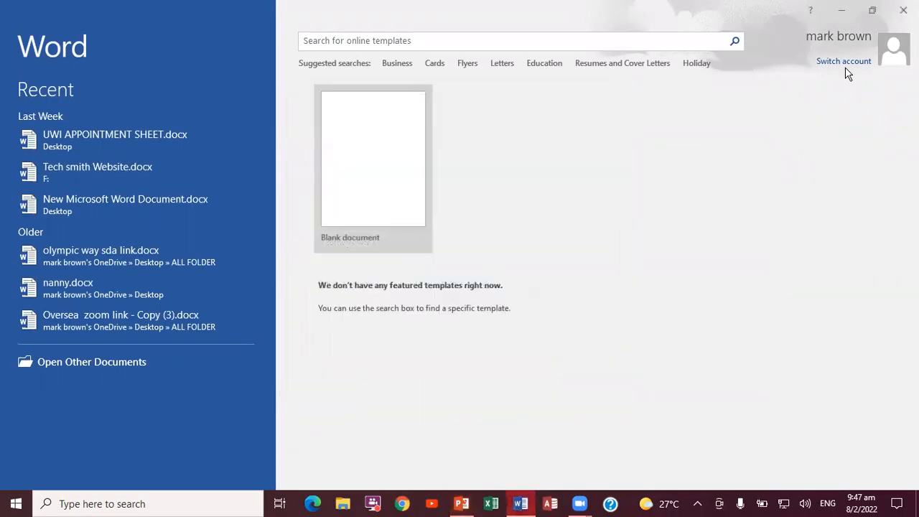
click(903, 11)
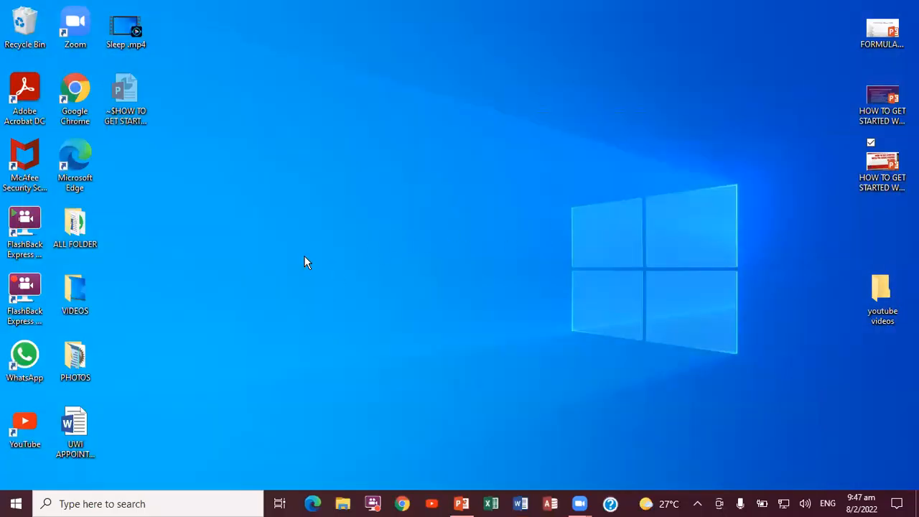
right_click(366, 228)
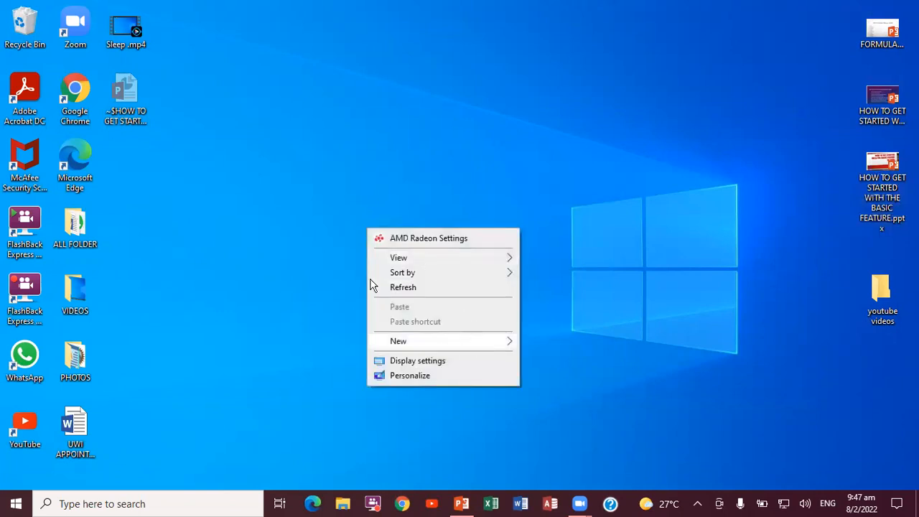
mouse_move(435, 345)
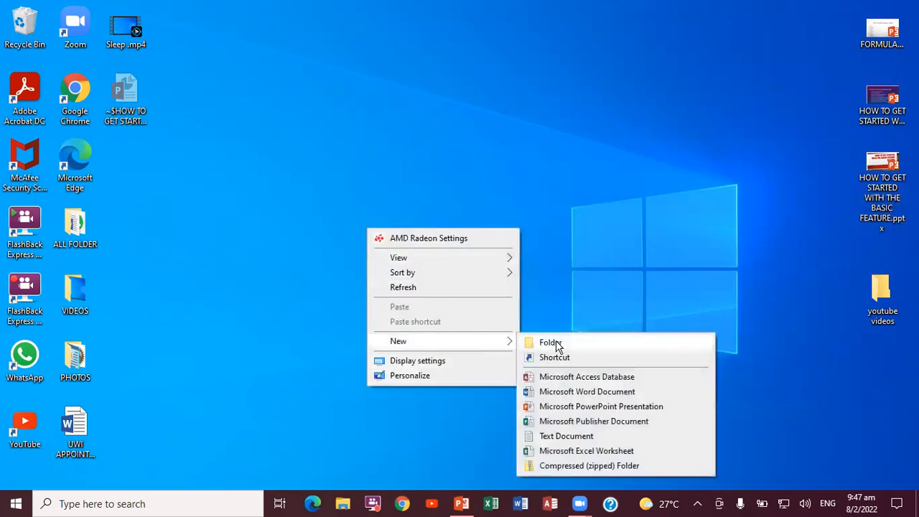
click(571, 392)
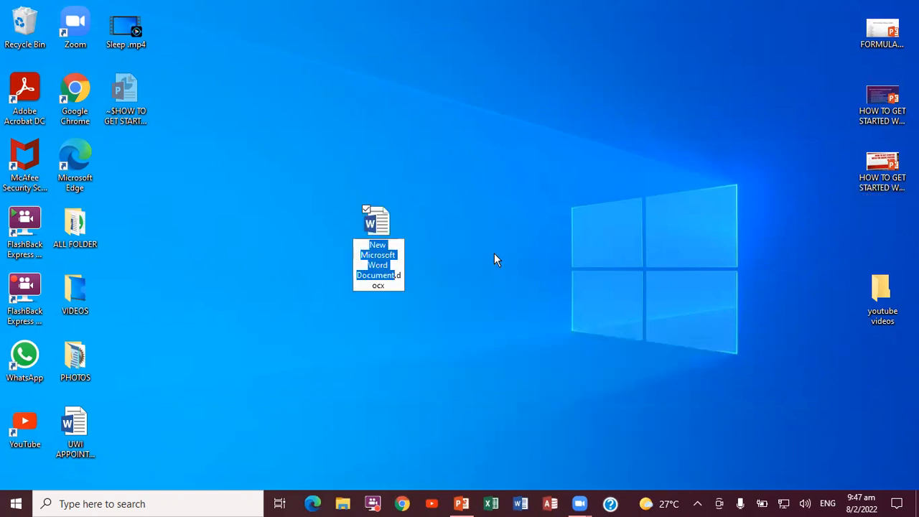
key(Return)
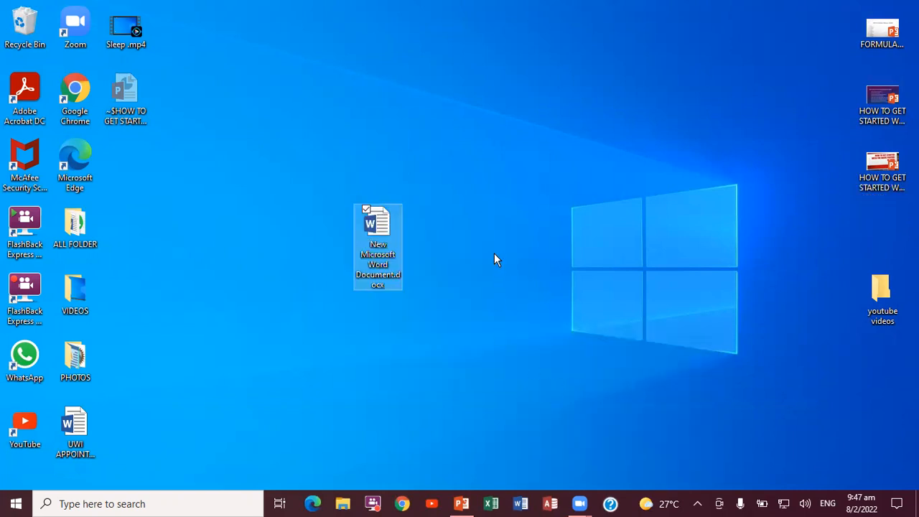
click(113, 503)
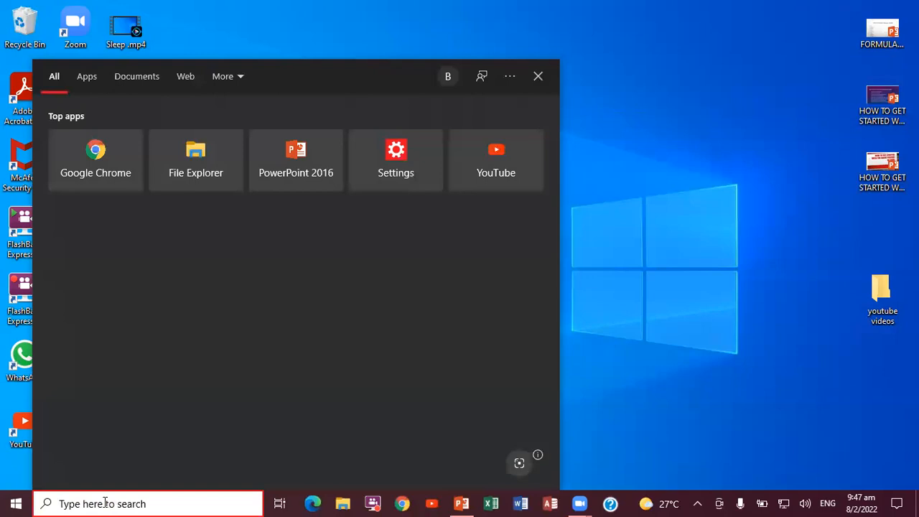
text(w)
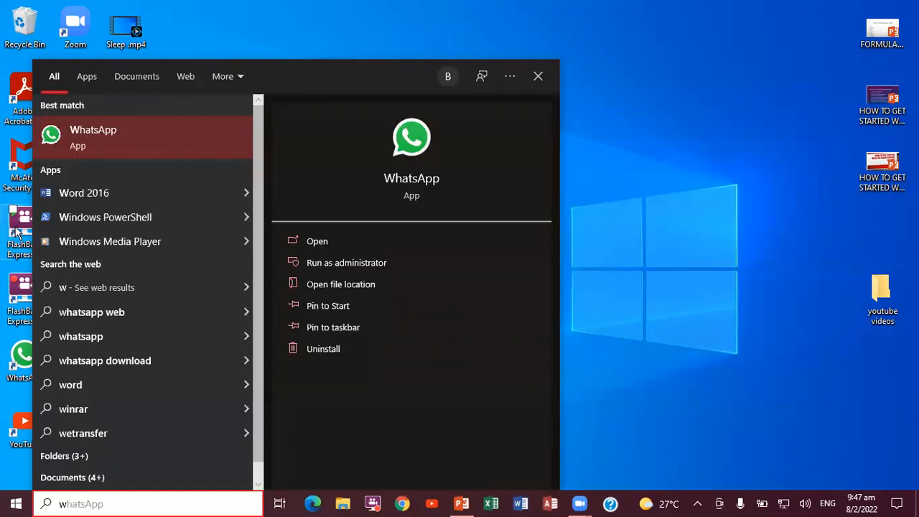
click(91, 195)
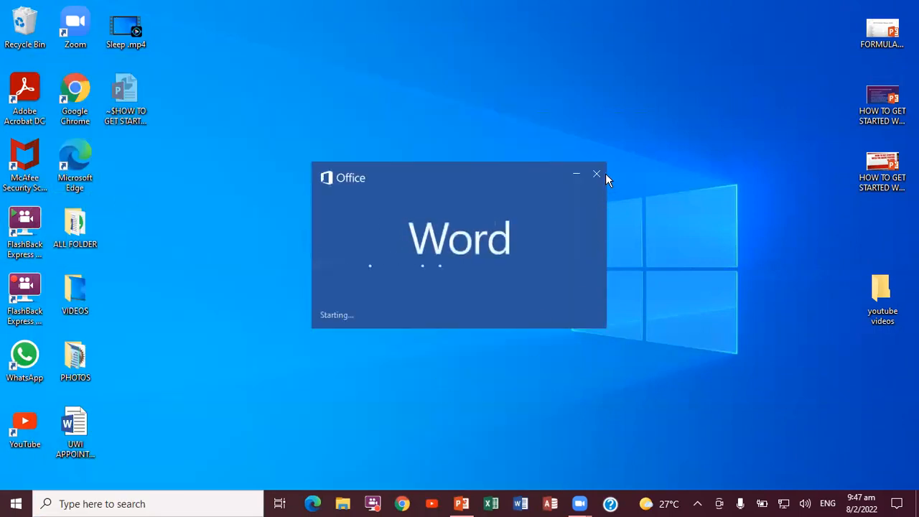
click(597, 174)
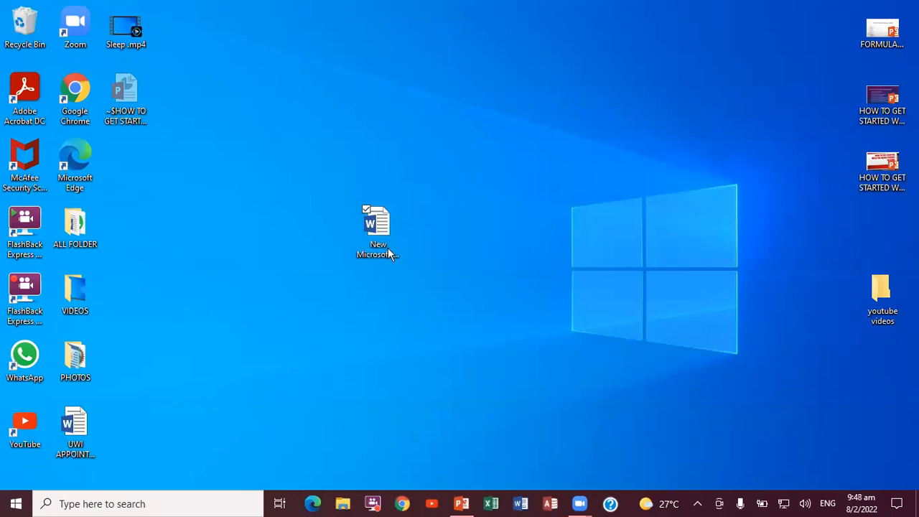
Open the new Word document from the desktop and check the task list in the open PowerPoint presentation.
double_click(379, 222)
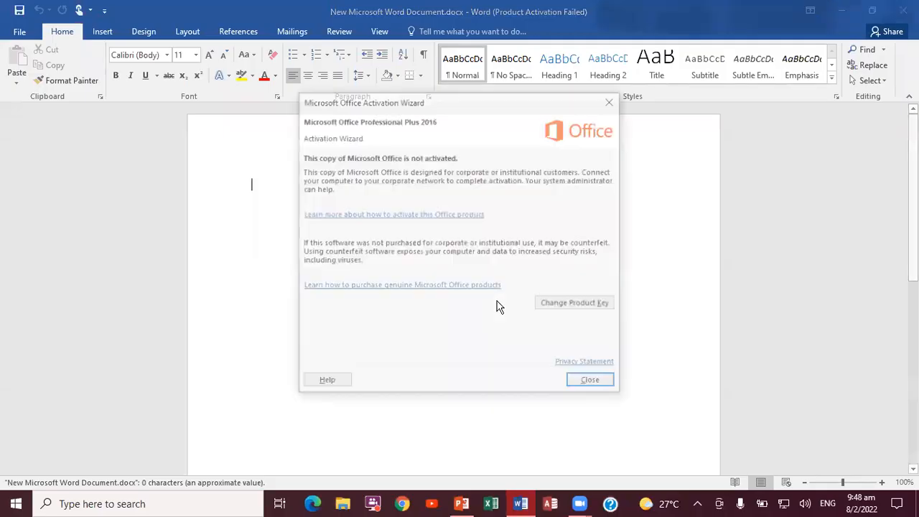
click(589, 387)
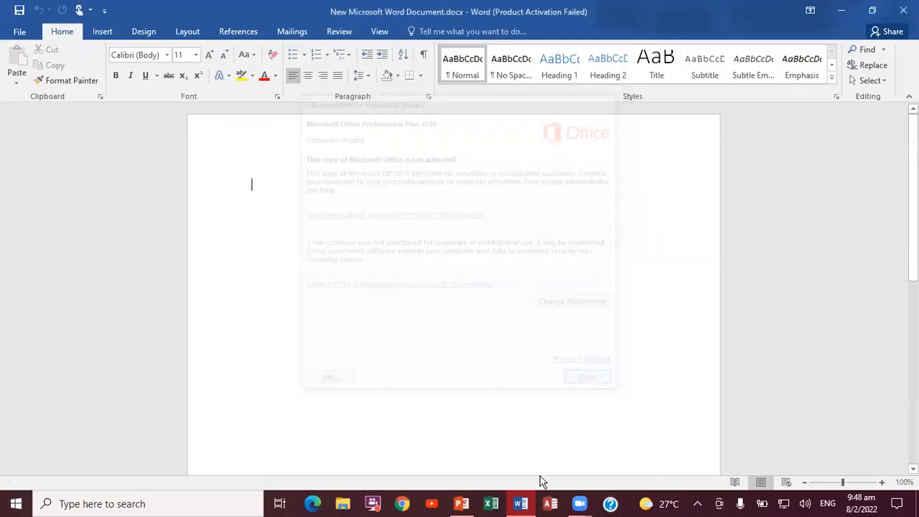
mouse_move(467, 508)
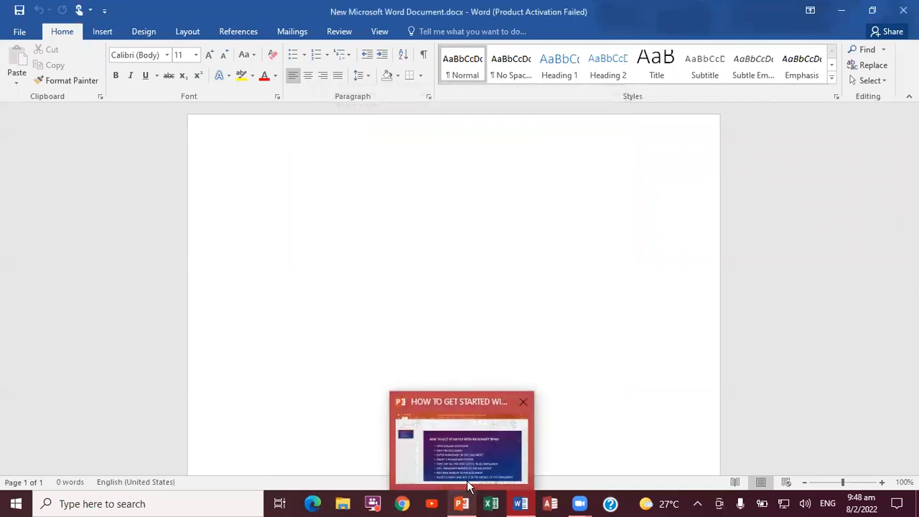
click(467, 481)
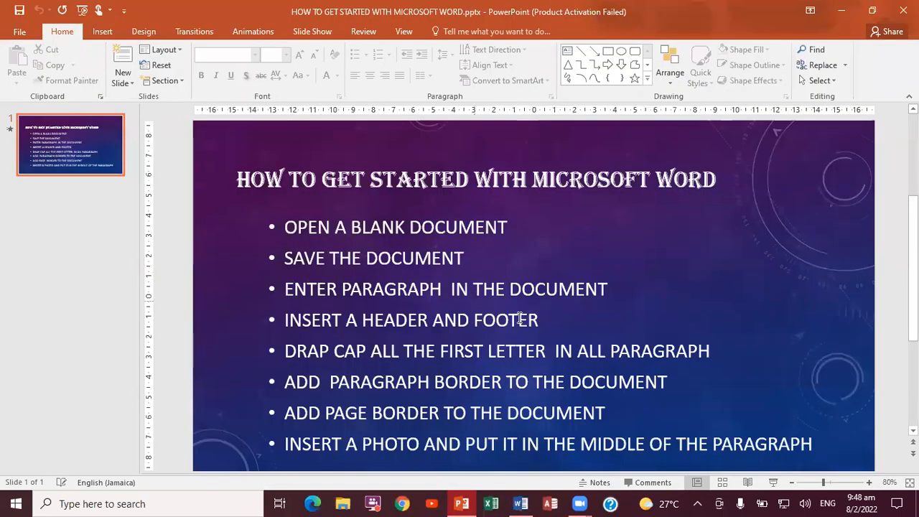
click(869, 482)
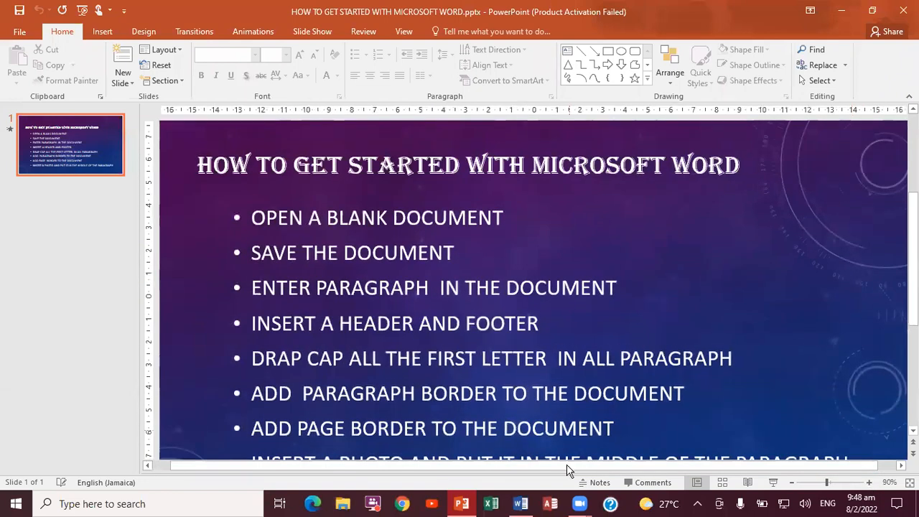
click(522, 505)
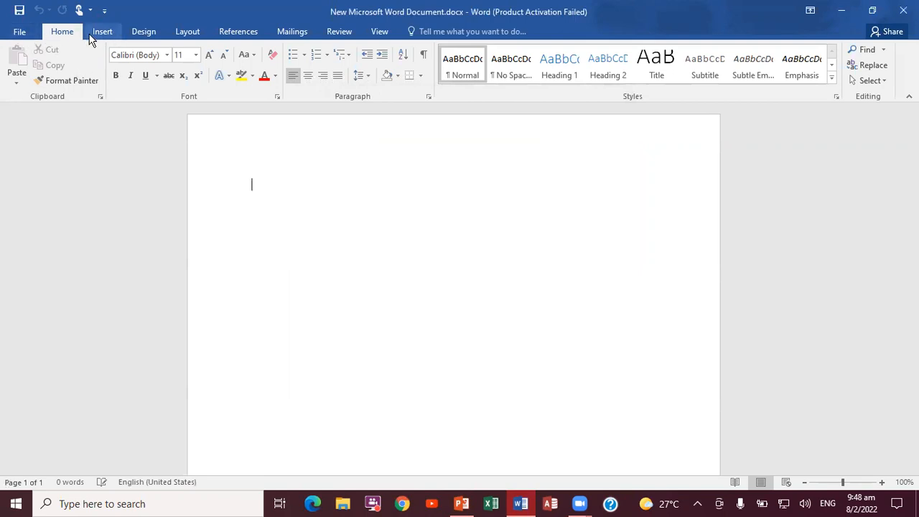
Save the document to the Desktop as a Word document named my work.
click(18, 33)
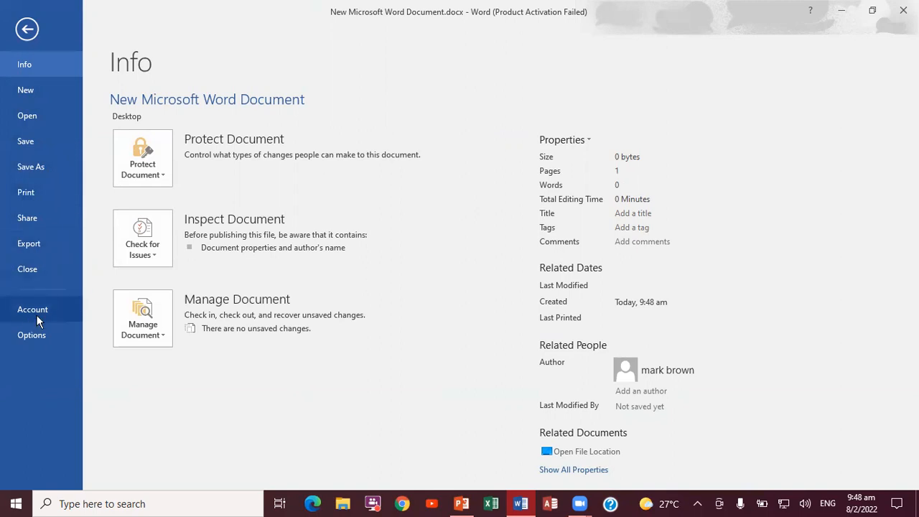
click(35, 168)
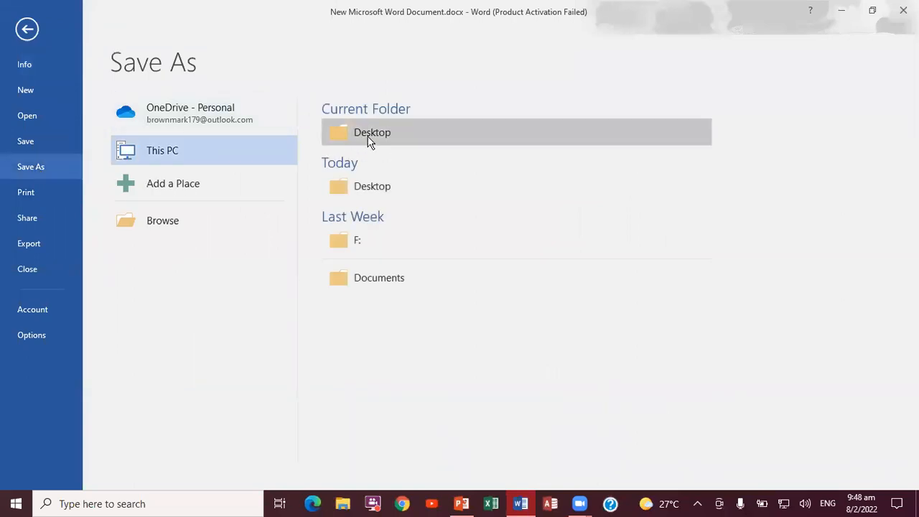
click(153, 220)
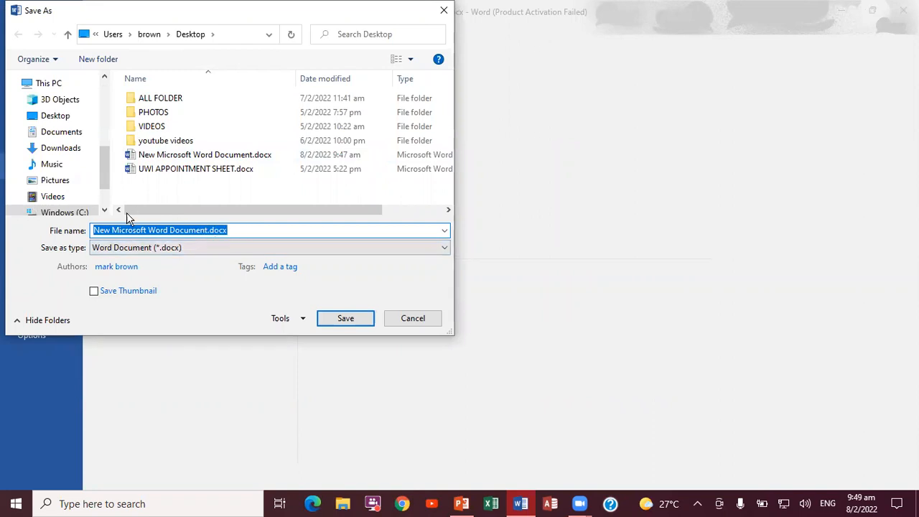
text(my work)
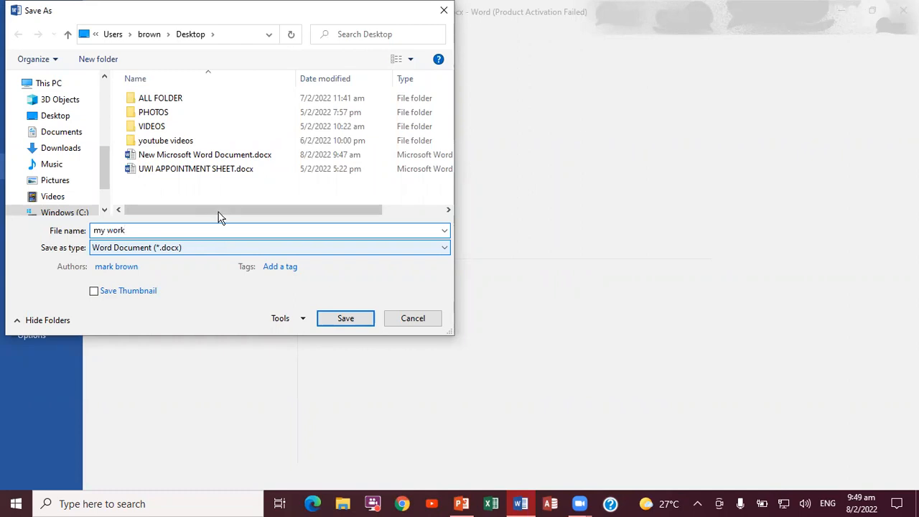
scroll(105, 99, up, 4)
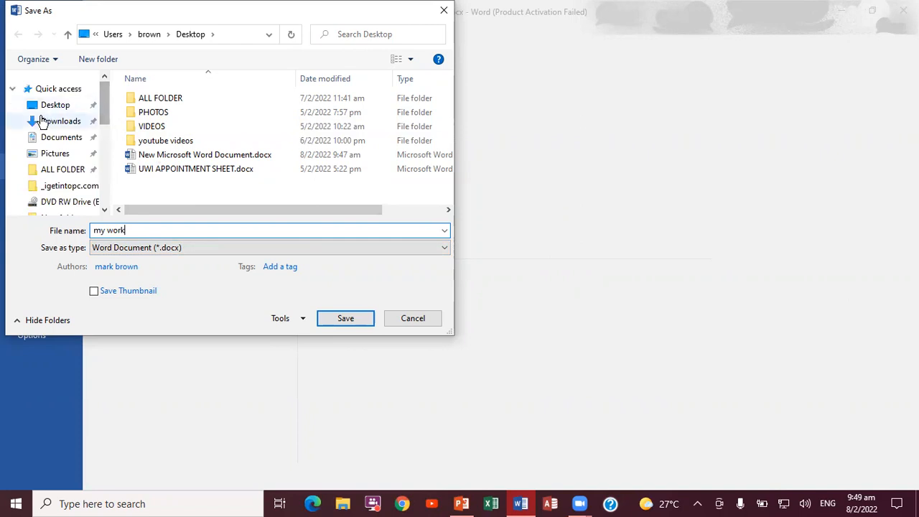
click(52, 106)
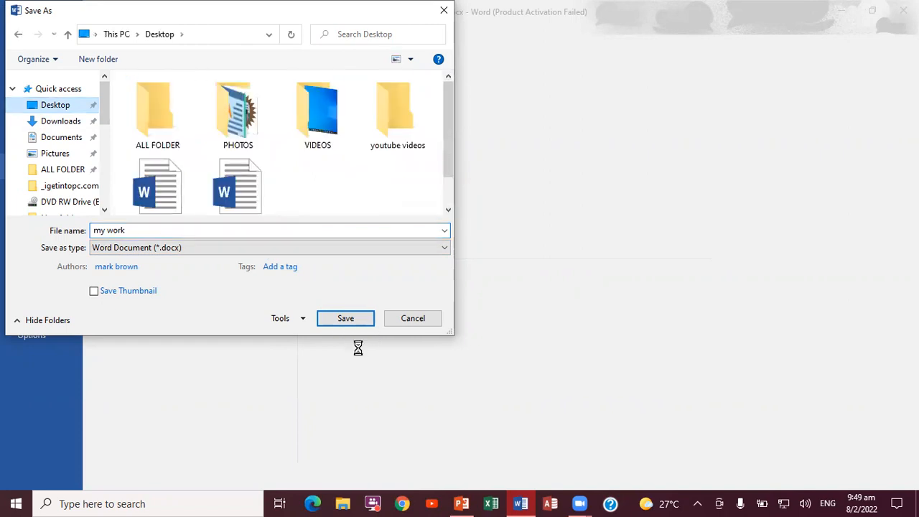
click(359, 319)
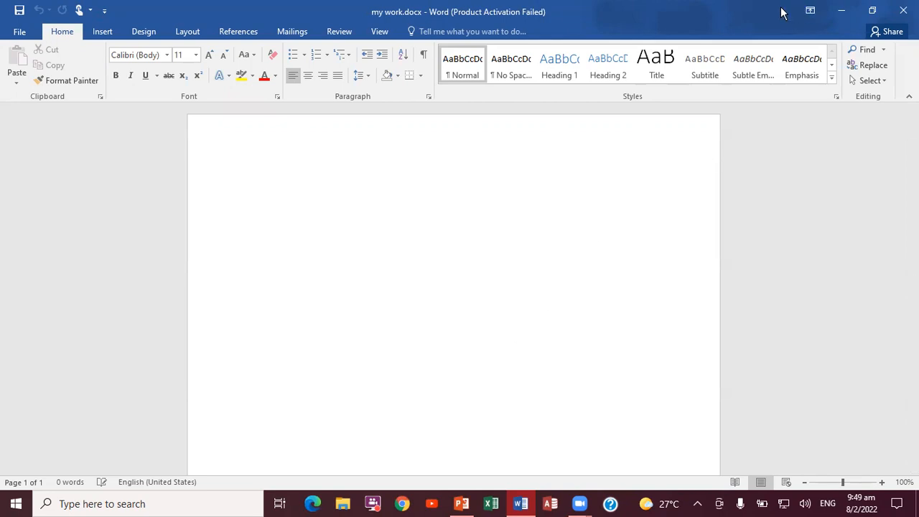
Check the next task in PowerPoint and fill the my work document with nine paragraphs of sample text using the =rand() function.
click(460, 505)
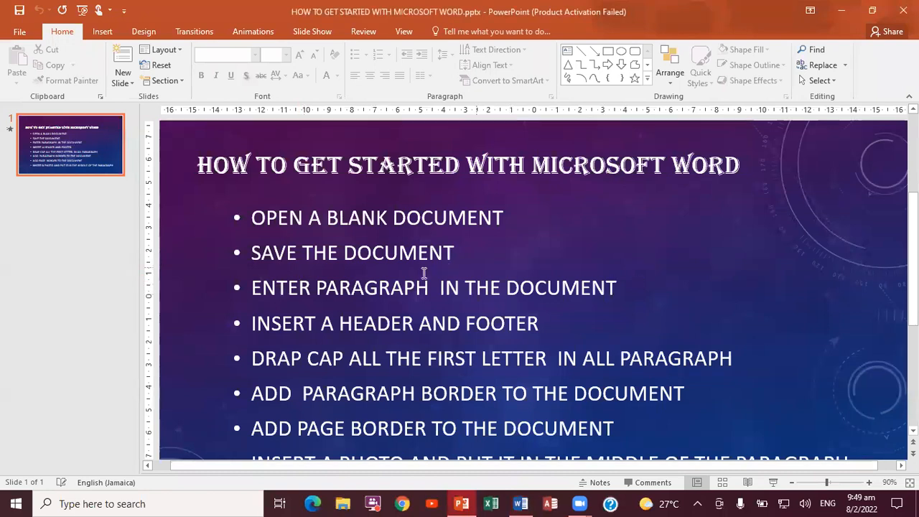
click(522, 503)
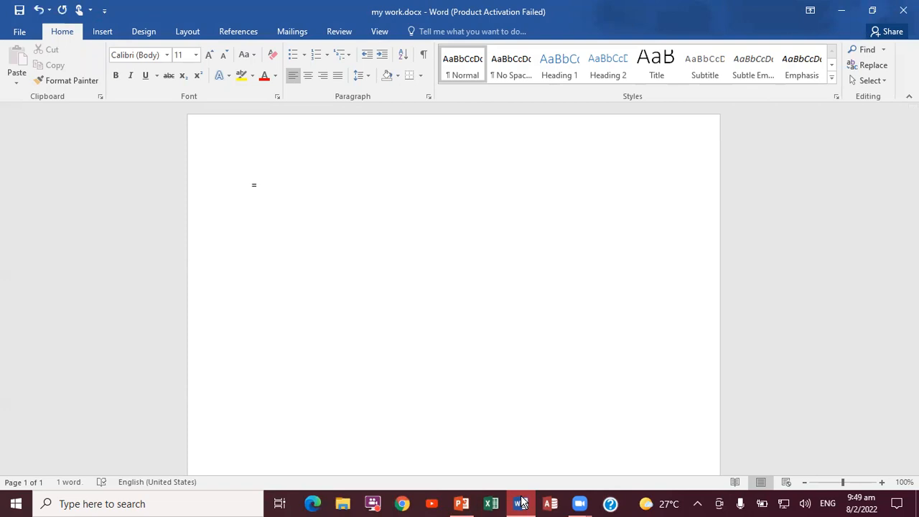
text(=rand()
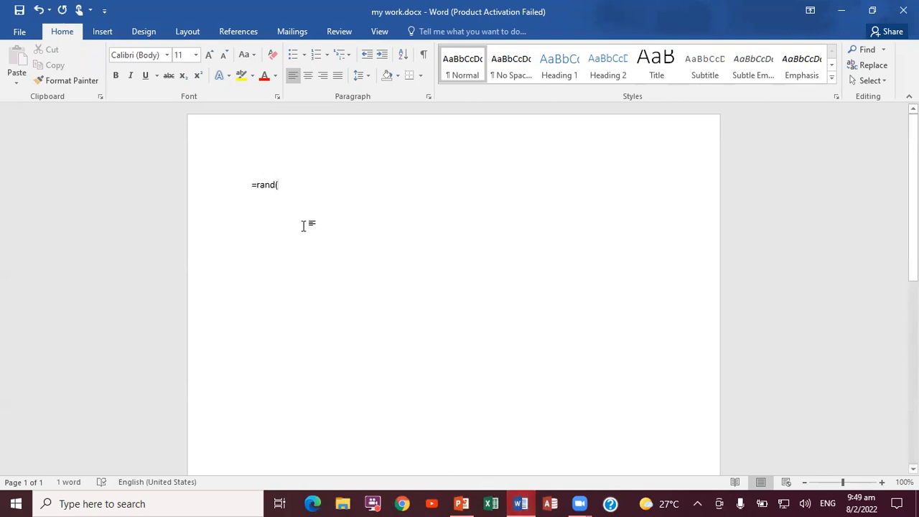
text(8)
key(Left)
key(BackSpace)
key(Return)
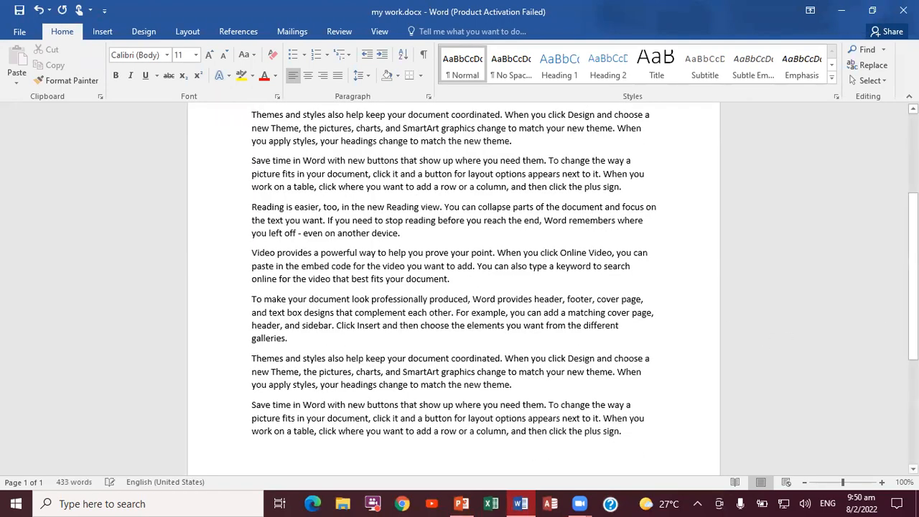
right_click(912, 266)
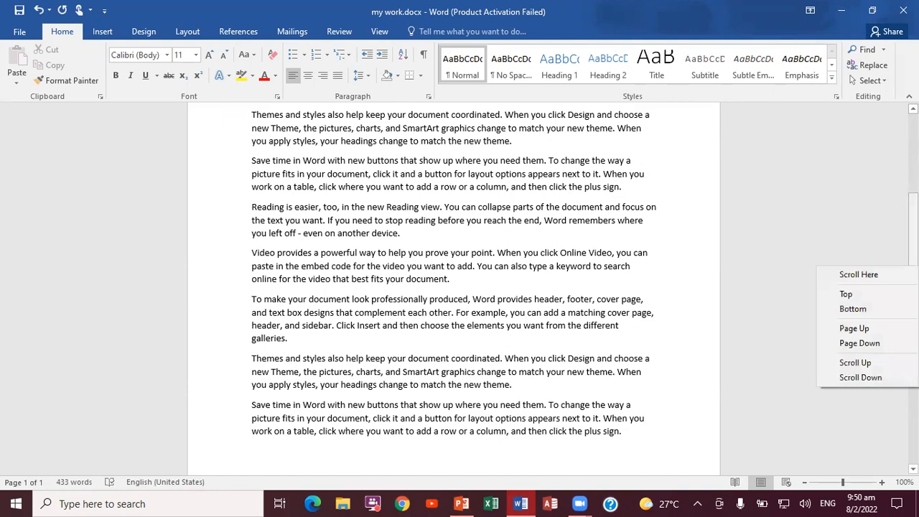
key(Escape)
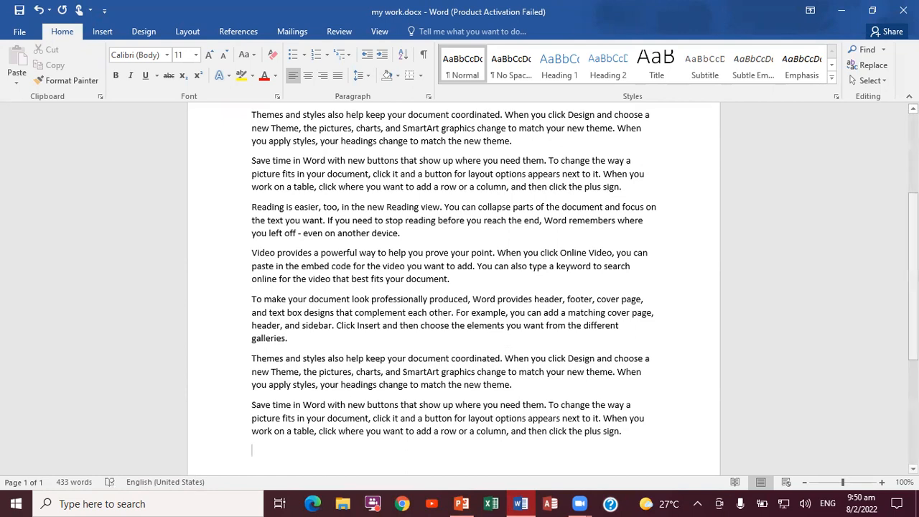
scroll(459, 287, up, 5)
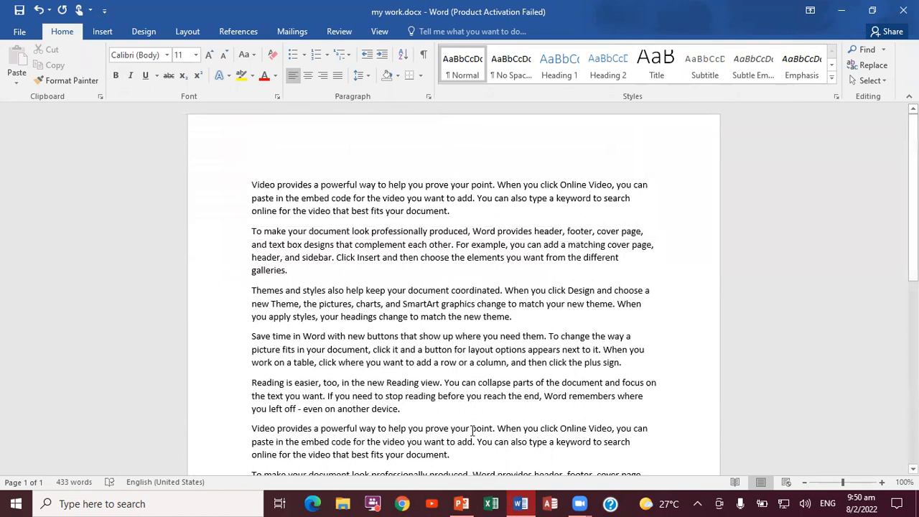
click(882, 482)
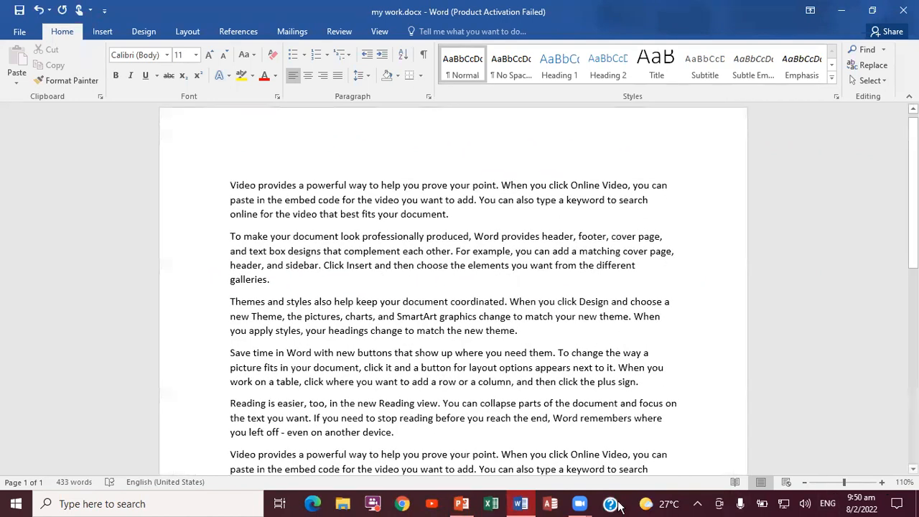
Check the next task in the PowerPoint presentation and return to the my work document in Word.
click(461, 504)
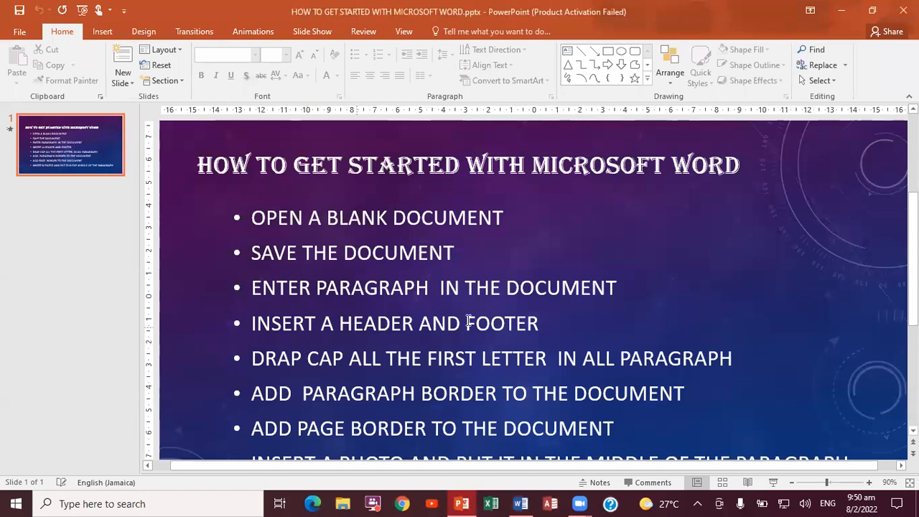
click(476, 459)
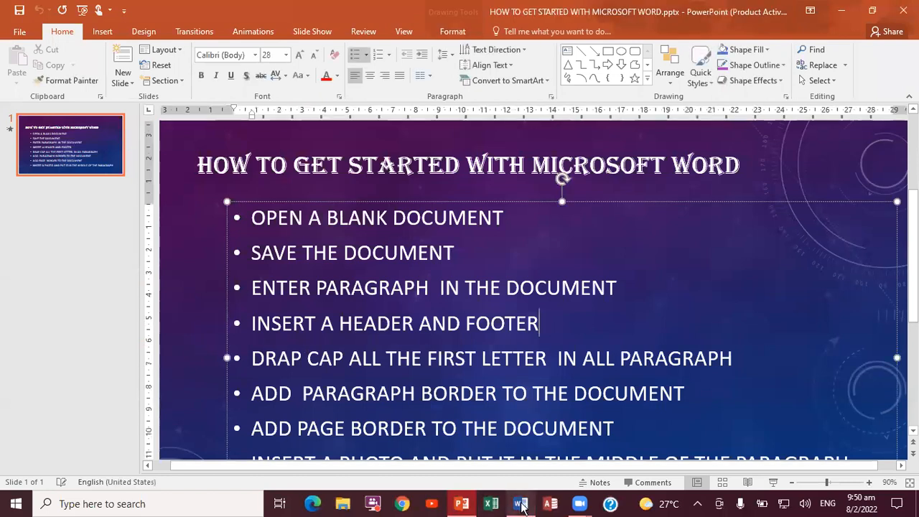
click(521, 503)
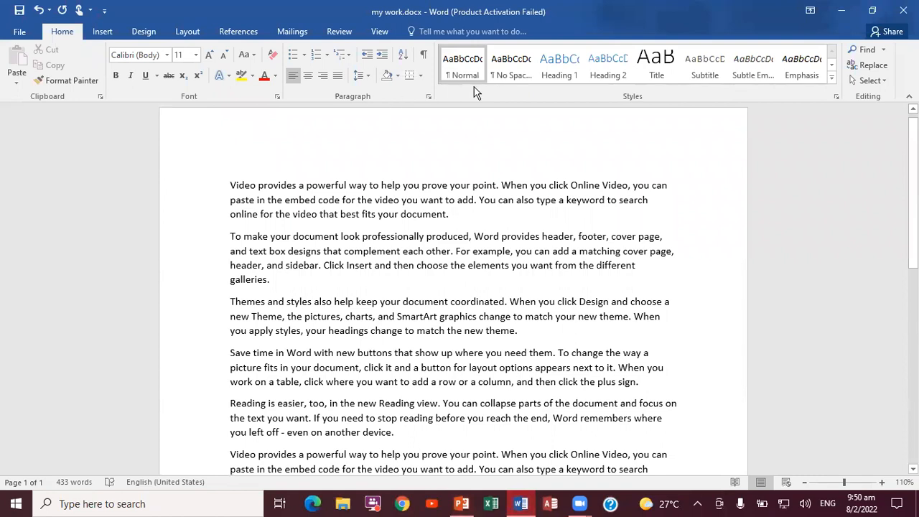
Look through the built-in header designs available for the document.
click(101, 36)
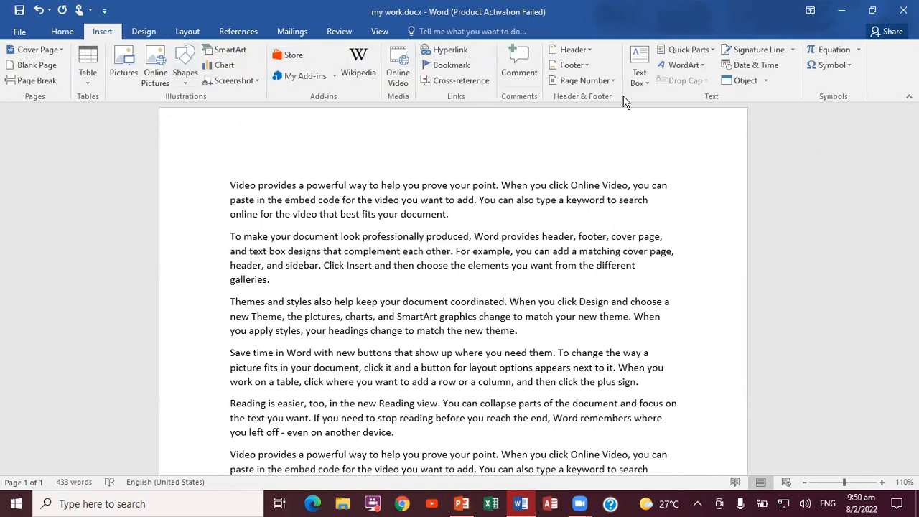
click(593, 59)
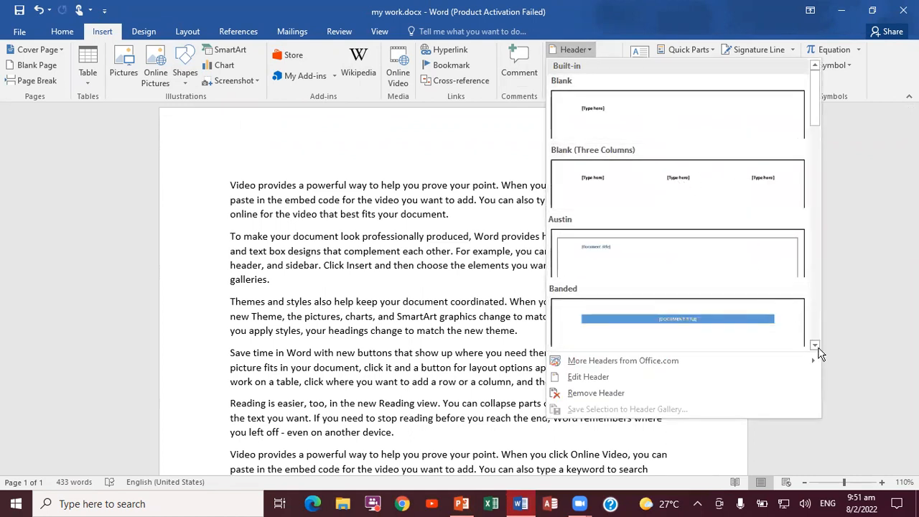
scroll(818, 347, down, 5)
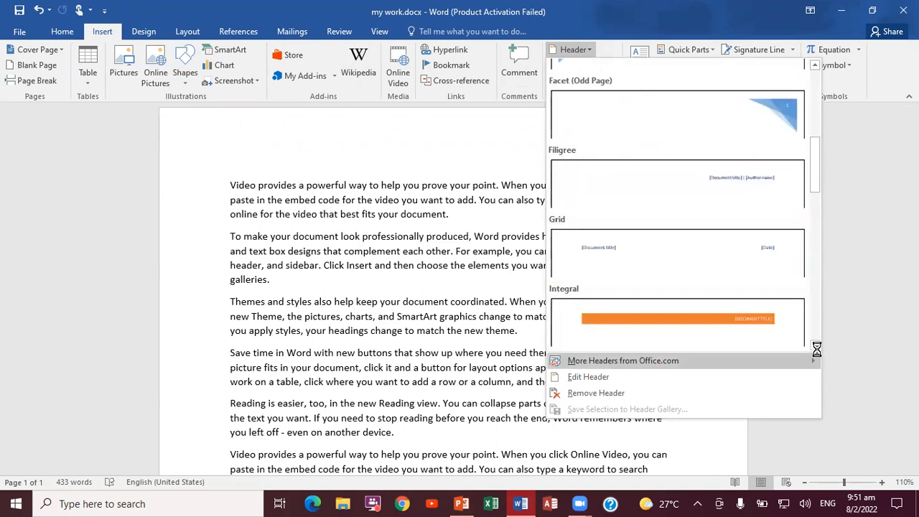
scroll(817, 347, down, 5)
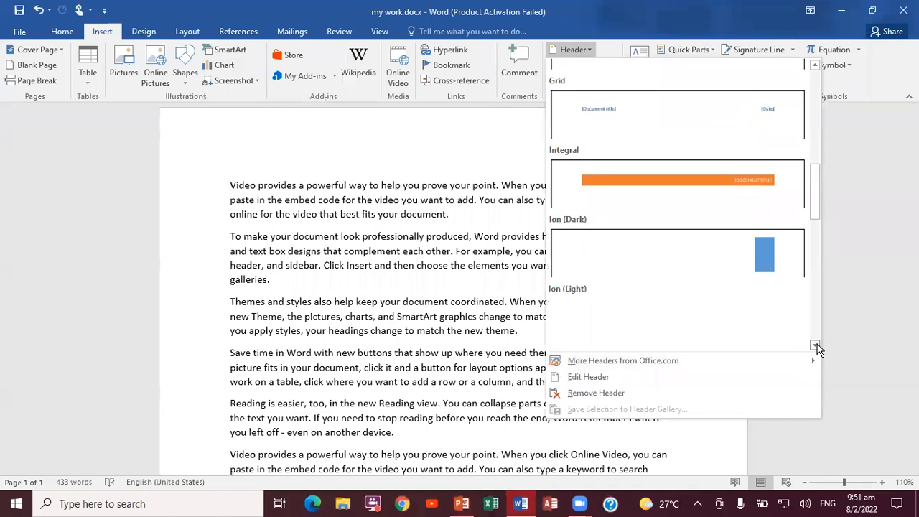
scroll(819, 348, down, 2)
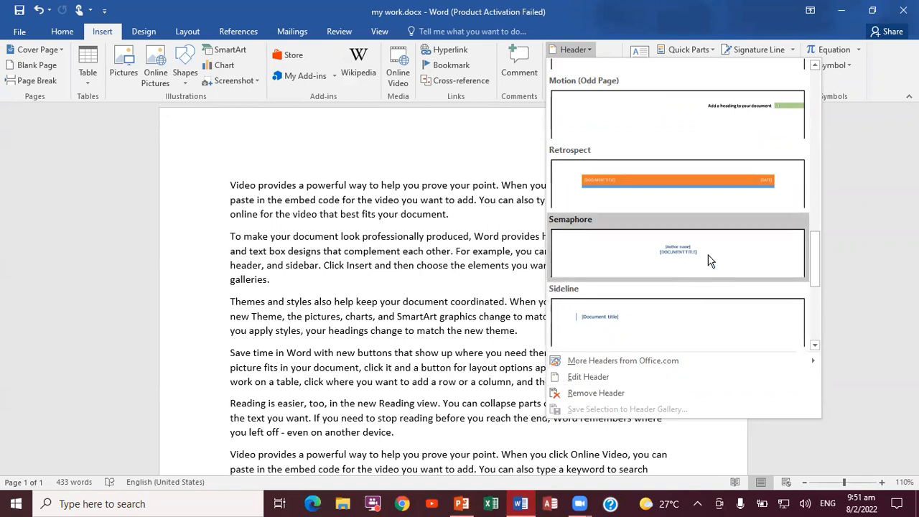
click(813, 348)
click(813, 349)
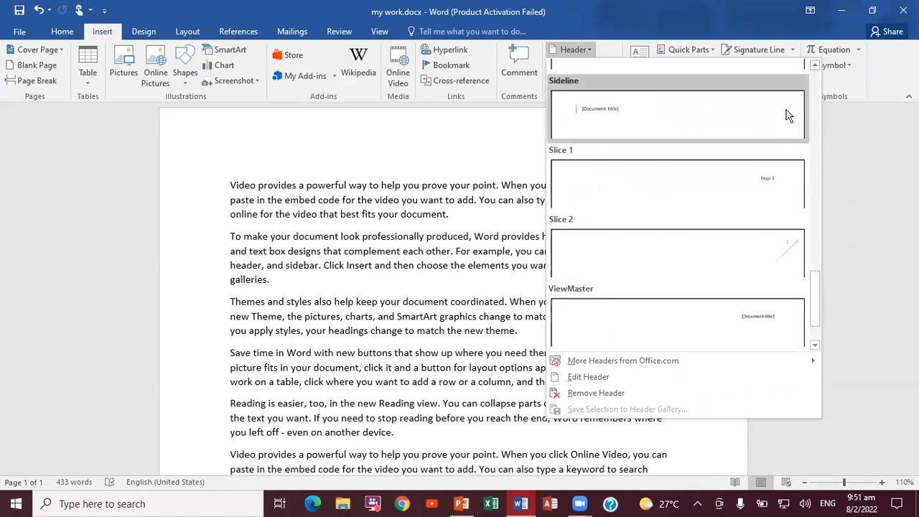
click(815, 66)
click(814, 65)
click(814, 65)
click(815, 65)
click(814, 66)
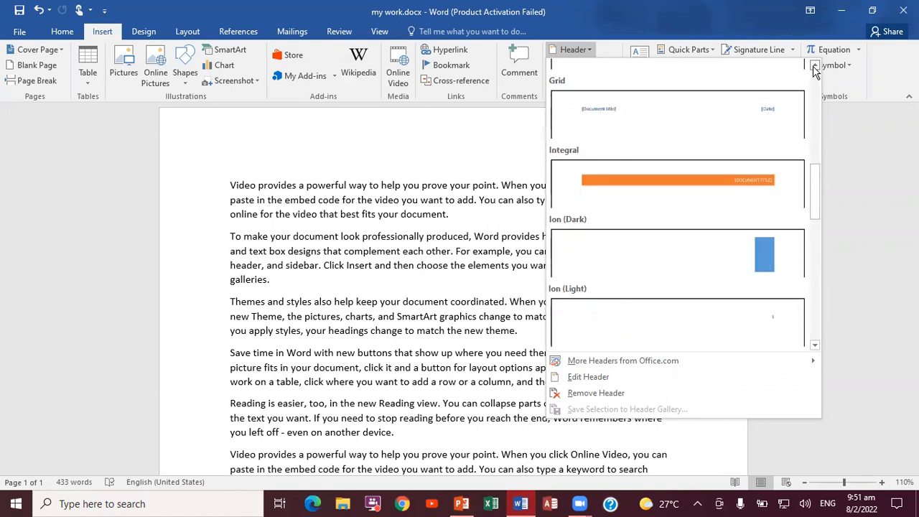
click(815, 65)
click(815, 65)
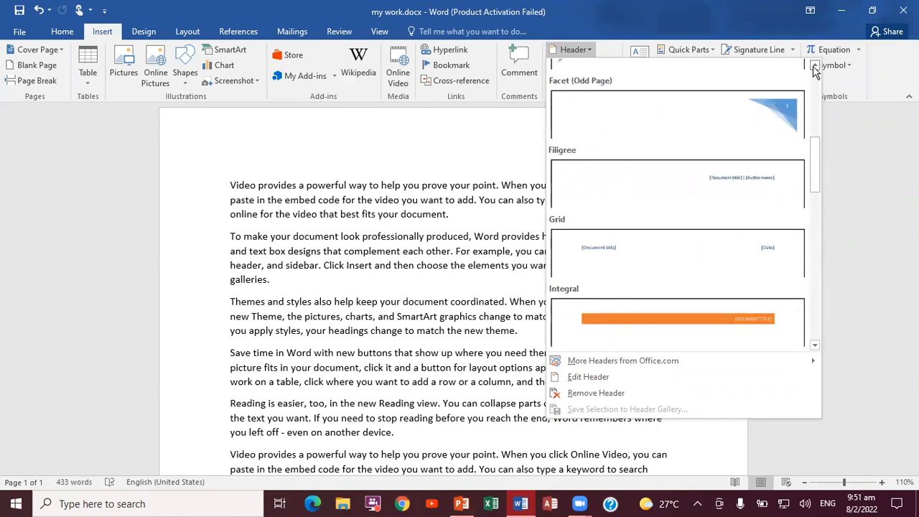
click(814, 66)
click(814, 66)
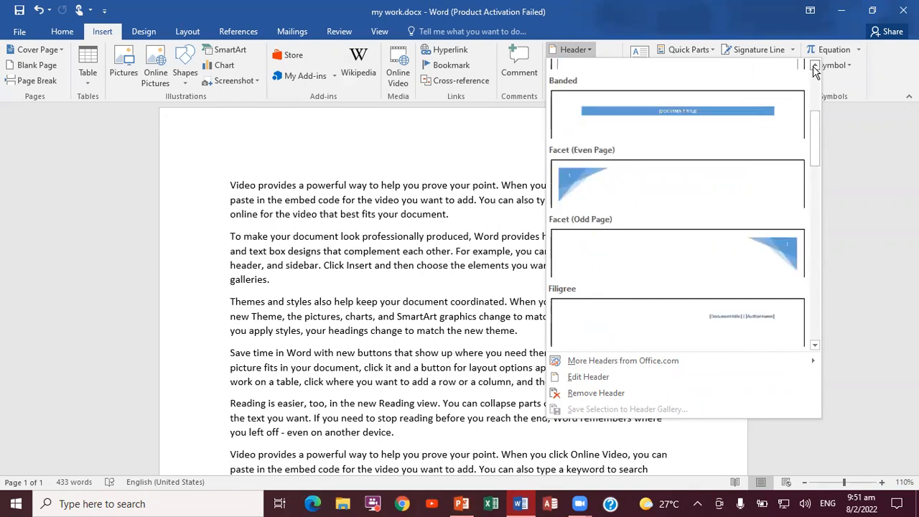
click(814, 65)
click(814, 66)
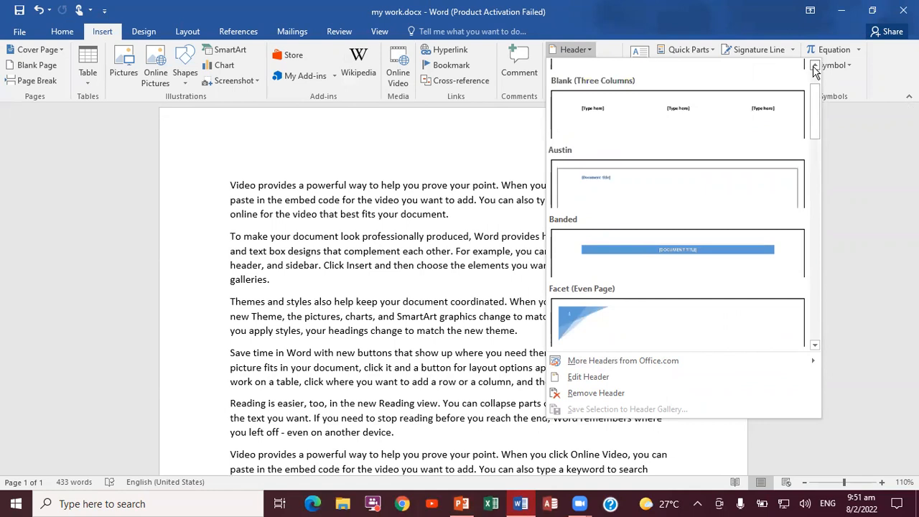
click(815, 66)
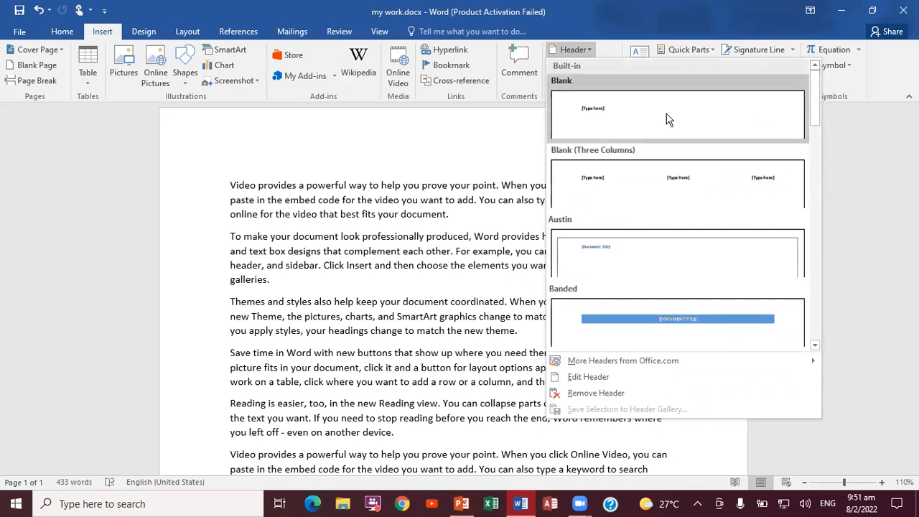
Insert the Blank header and enter ALL ABOUT COMPUTER as its text.
click(622, 121)
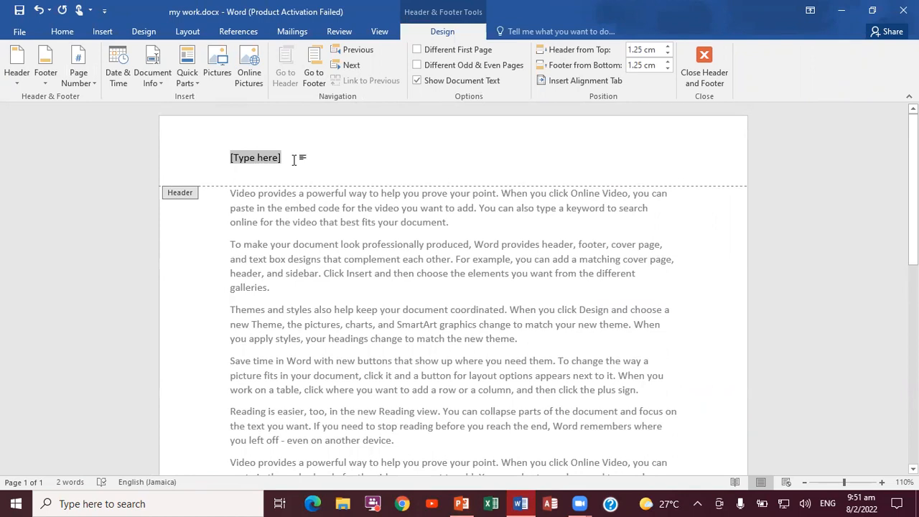
text(AlL A)
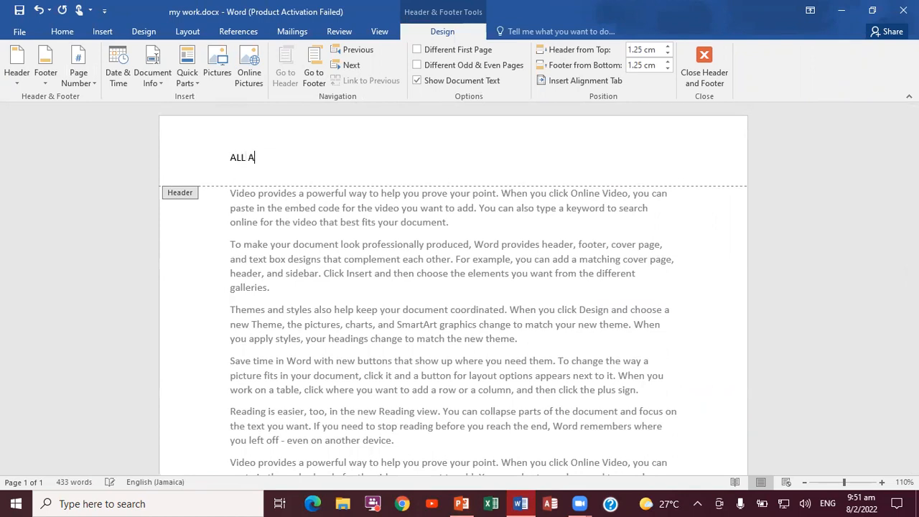
text(BOUT COMPUTER)
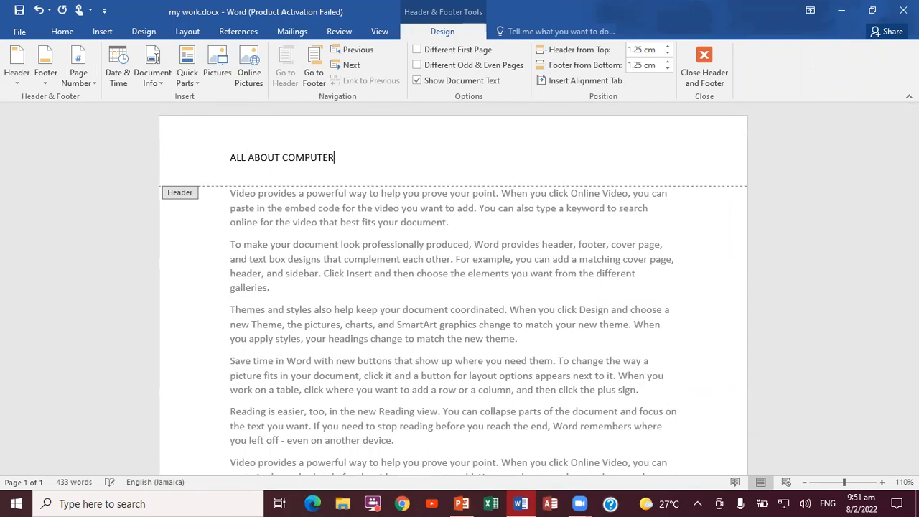
Set the header text ALL ABOUT COMPUTER to font size 16 and colour it standard purple.
drag(335, 151, 231, 158)
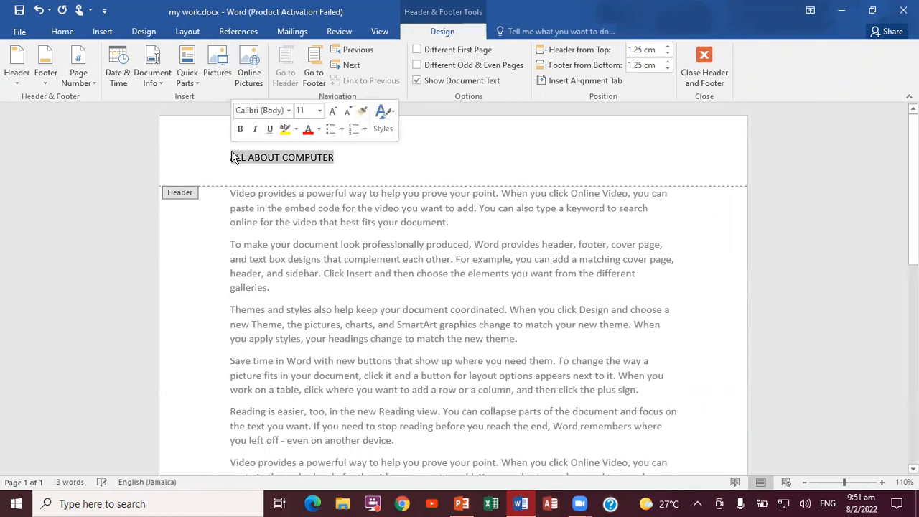
click(320, 113)
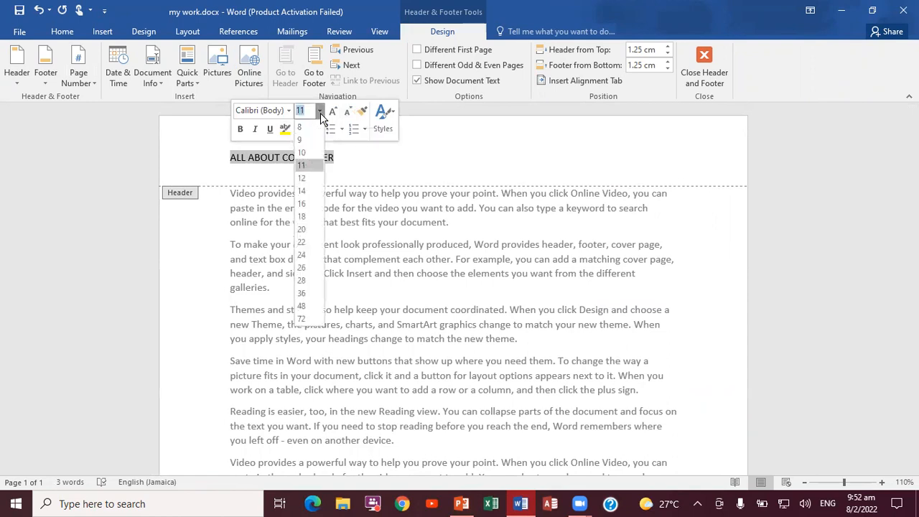
click(306, 189)
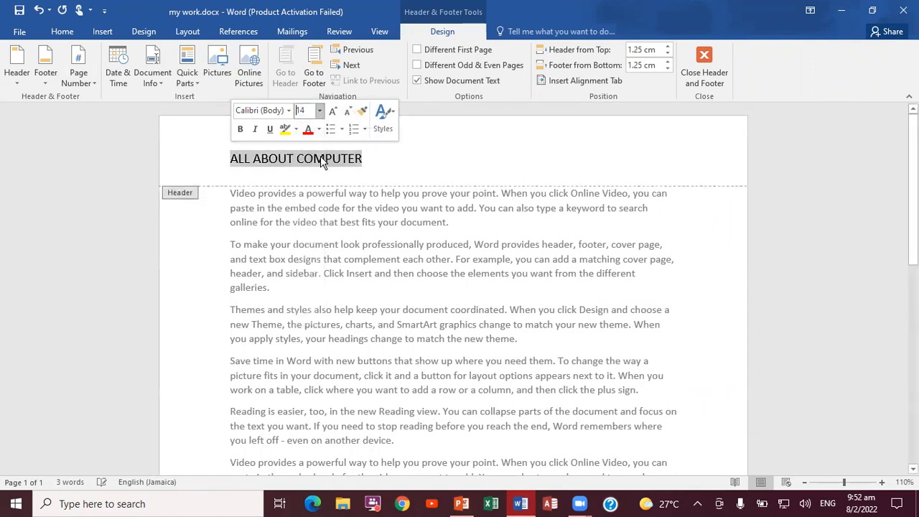
click(333, 112)
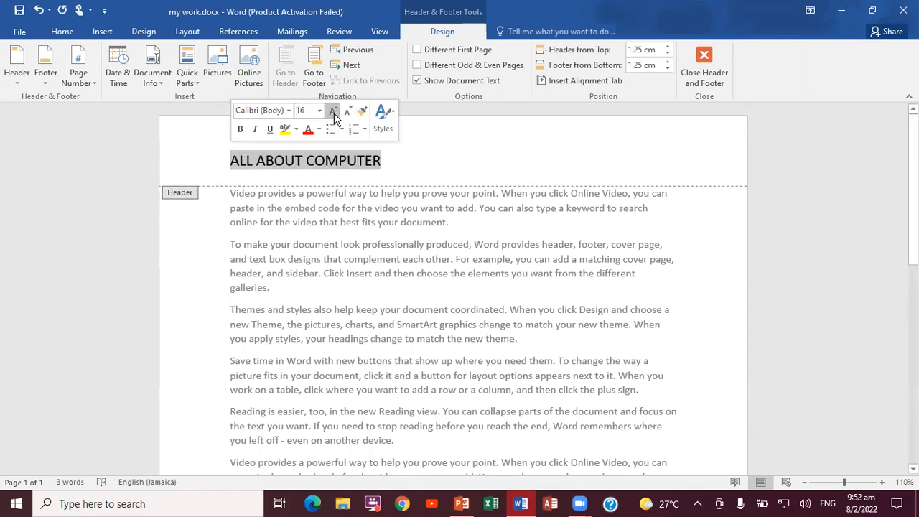
click(320, 130)
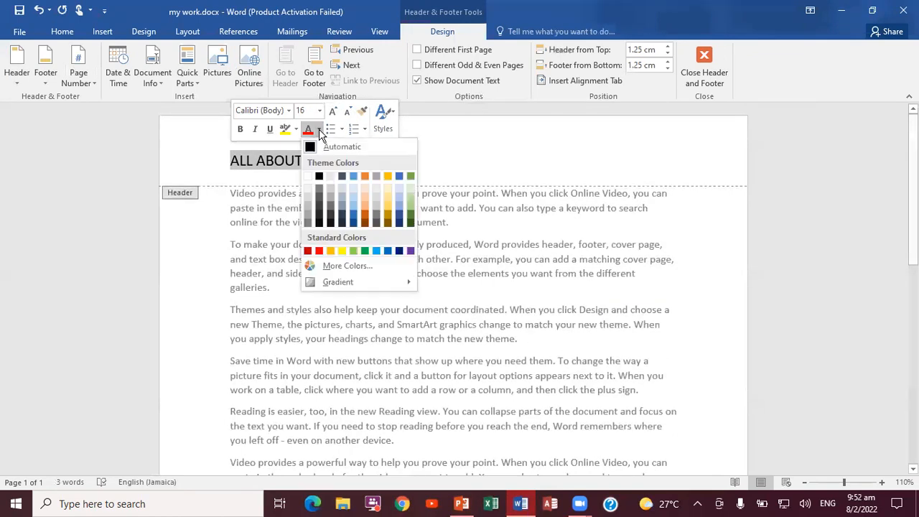
click(411, 252)
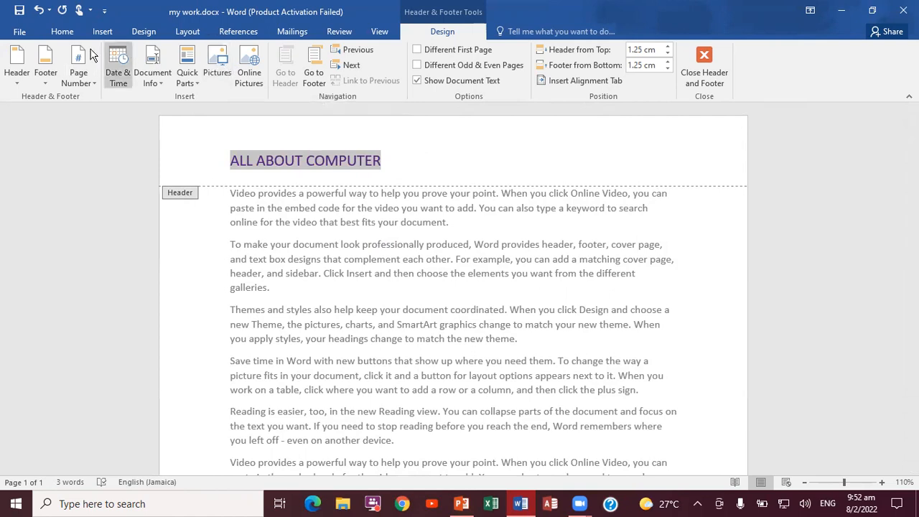
Centre the header text and return to the document body.
click(61, 32)
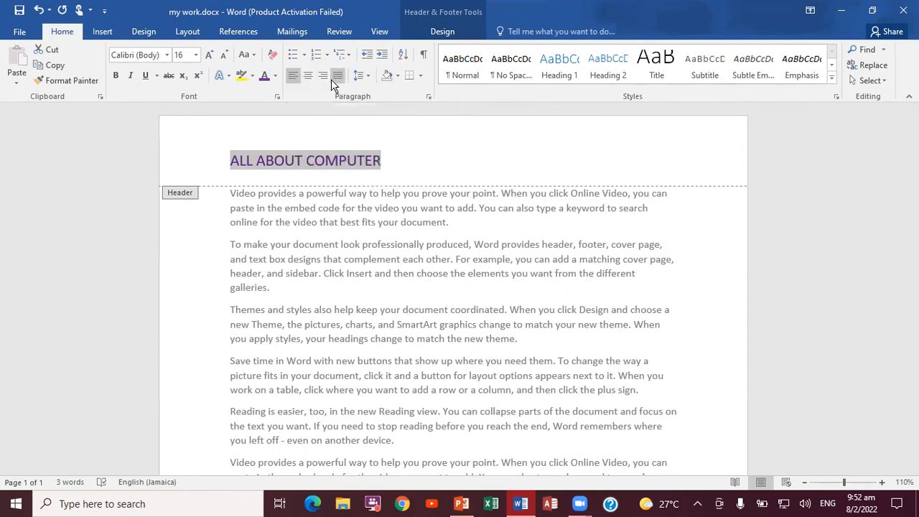
click(307, 76)
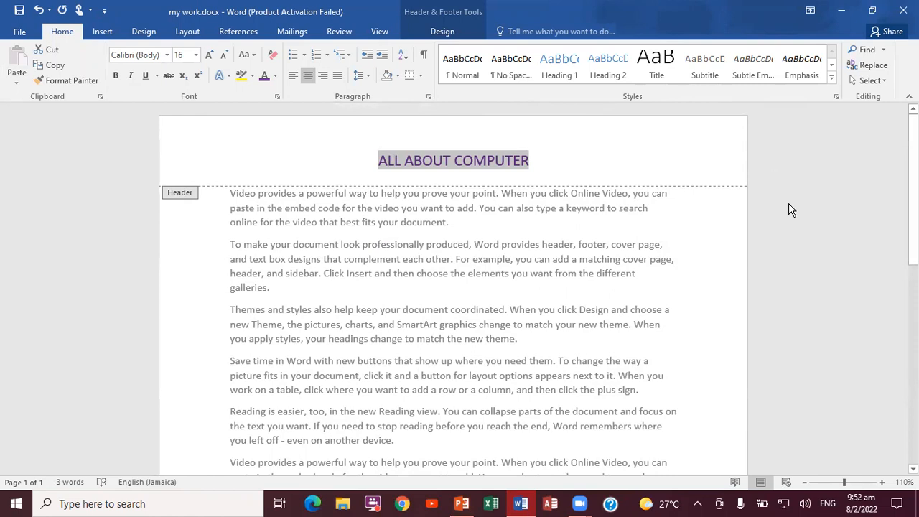
key(Escape)
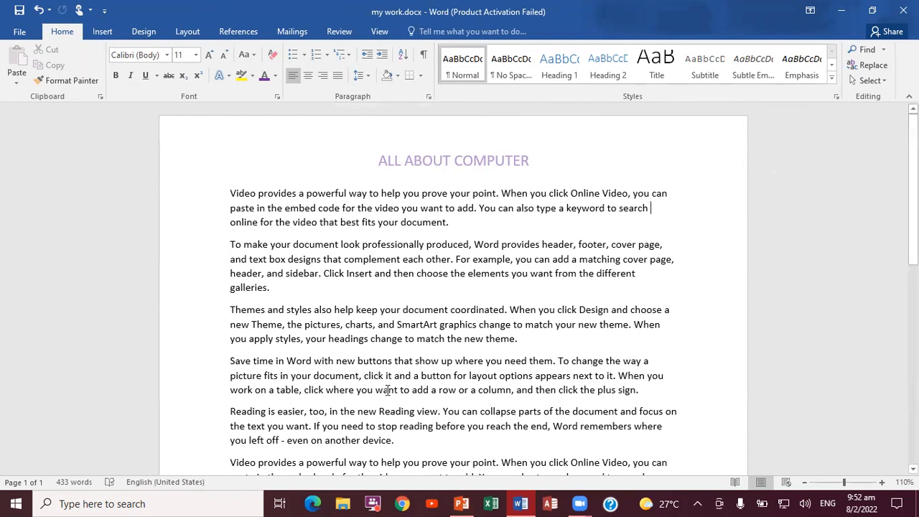
Browse the built-in footer designs and insert the Blank footer.
click(103, 33)
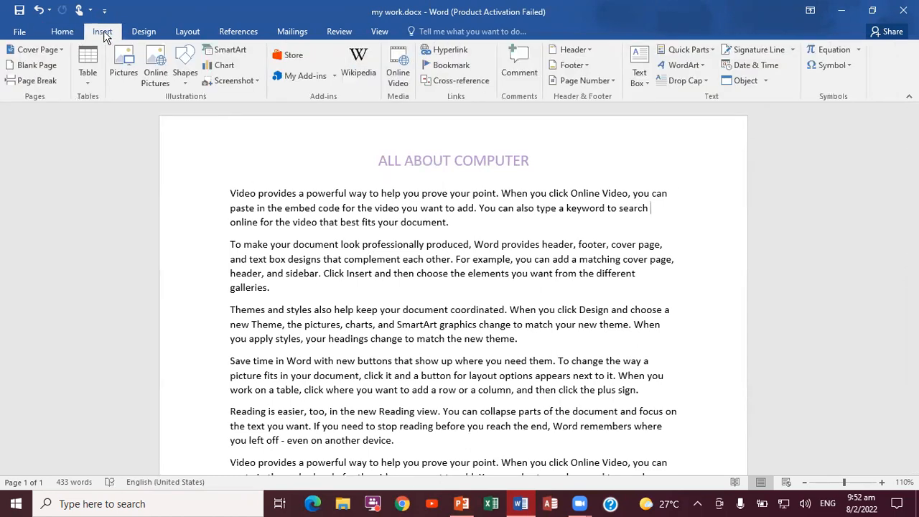
click(588, 66)
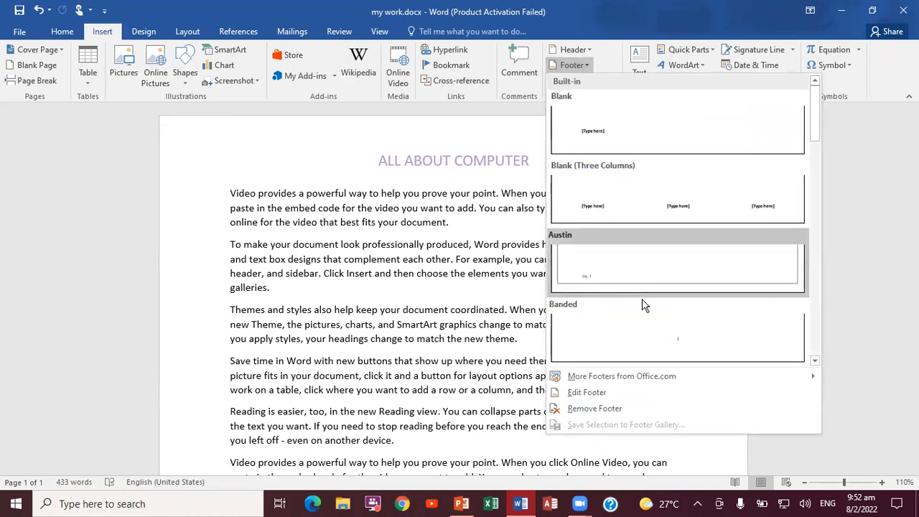
click(815, 362)
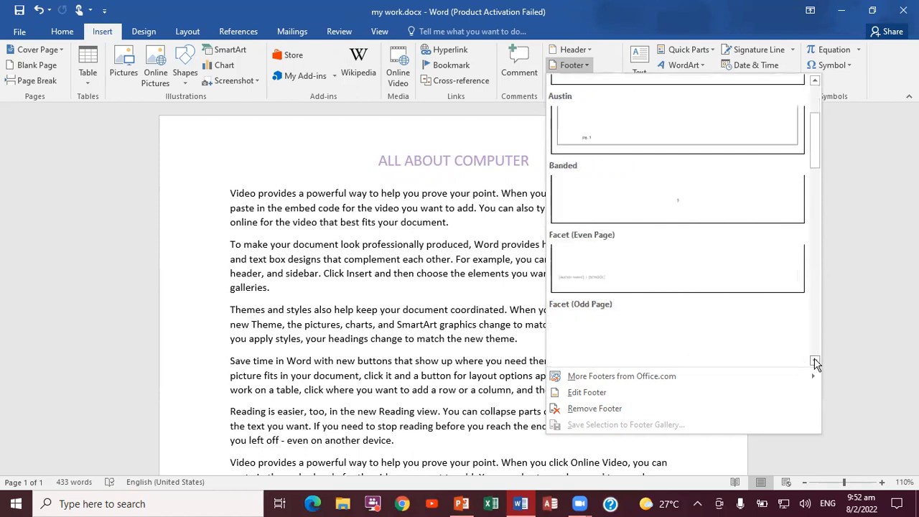
click(815, 362)
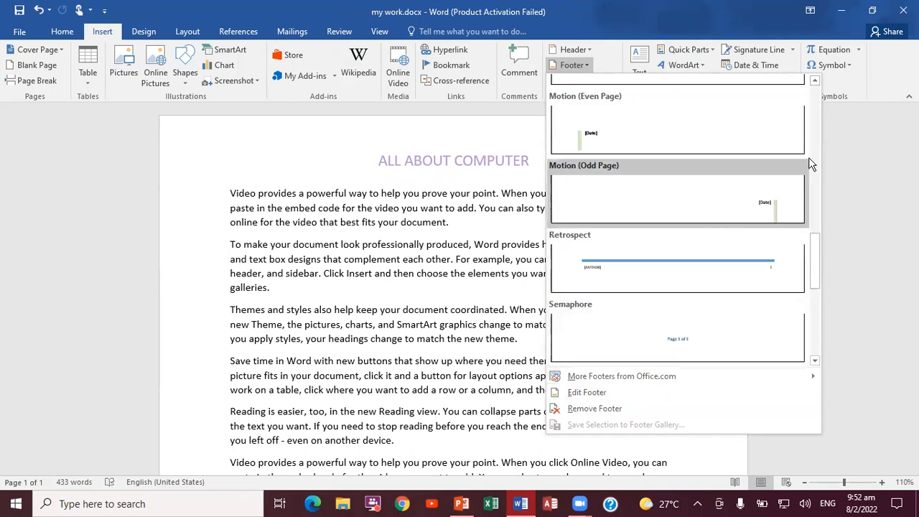
click(818, 134)
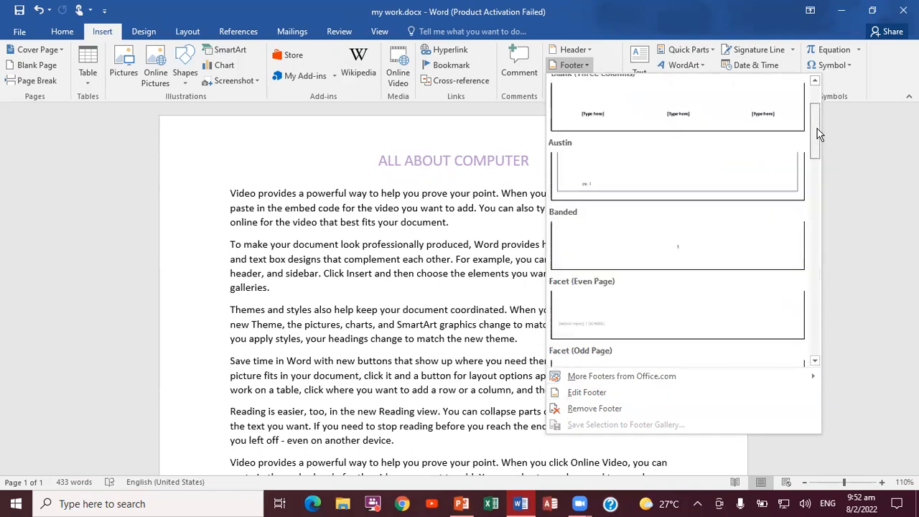
click(816, 92)
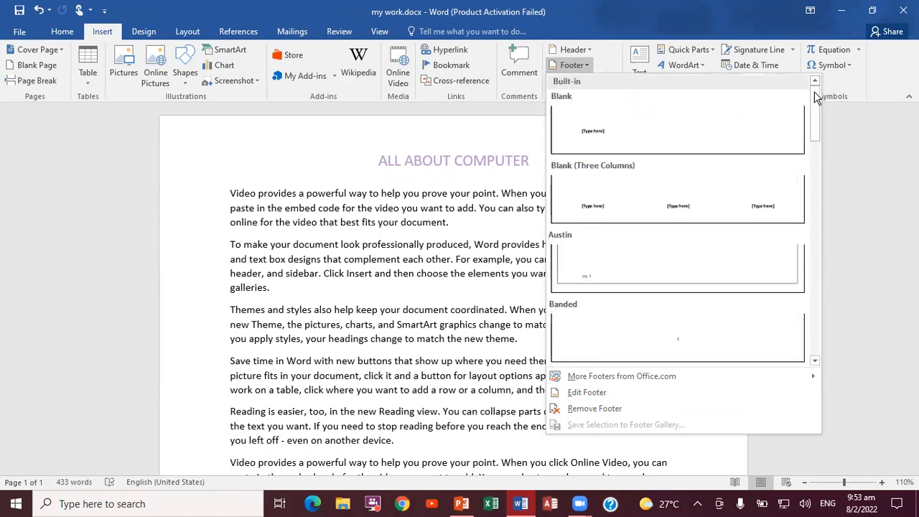
click(726, 132)
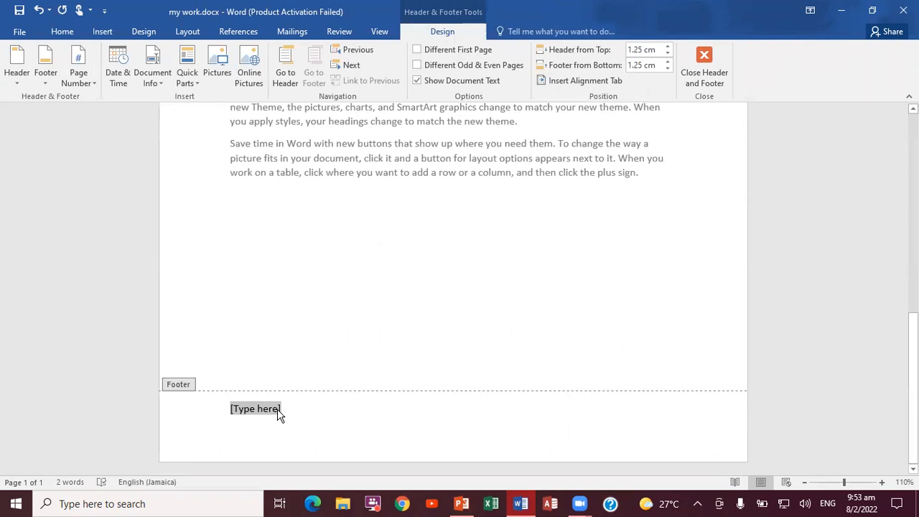
Enter CREATE BY followed by the author's name in the footer, with the date 2/7/2022 on a second line.
text(CREA)
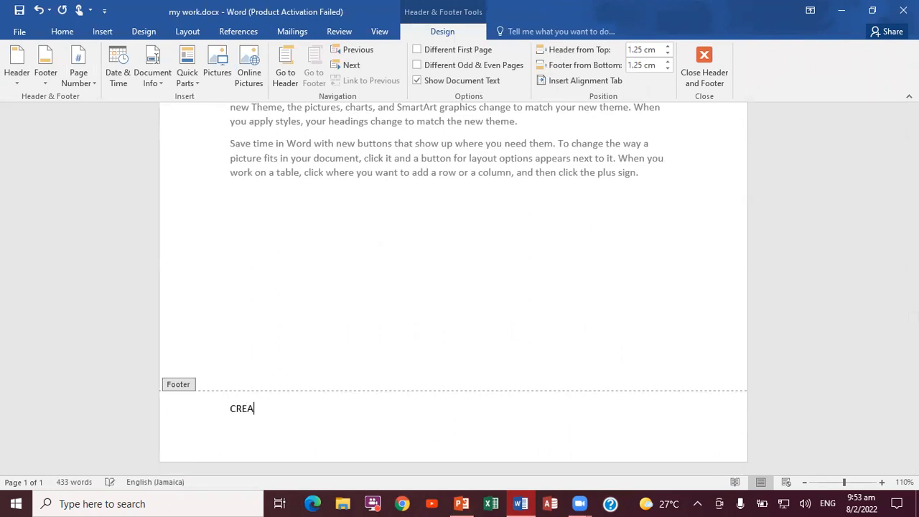
text(TE BY)
text( M)
text(.)
text( BRO)
text(W)
text(N)
key(Return)
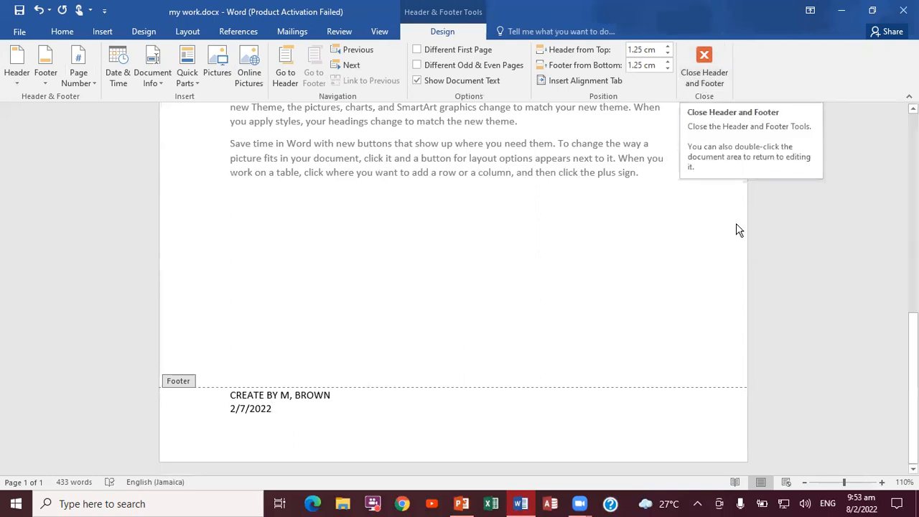
Close header and footer editing and check the footer and header on the page.
click(704, 75)
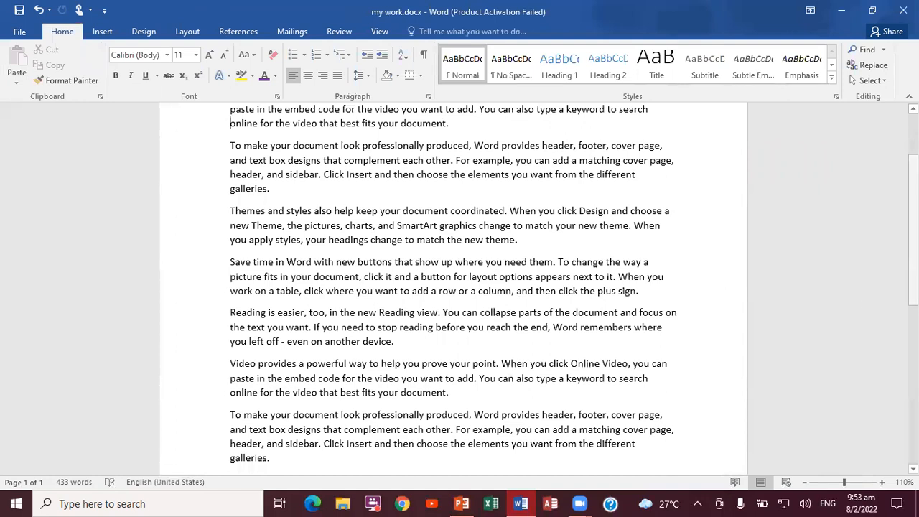
scroll(452, 288, down, 10)
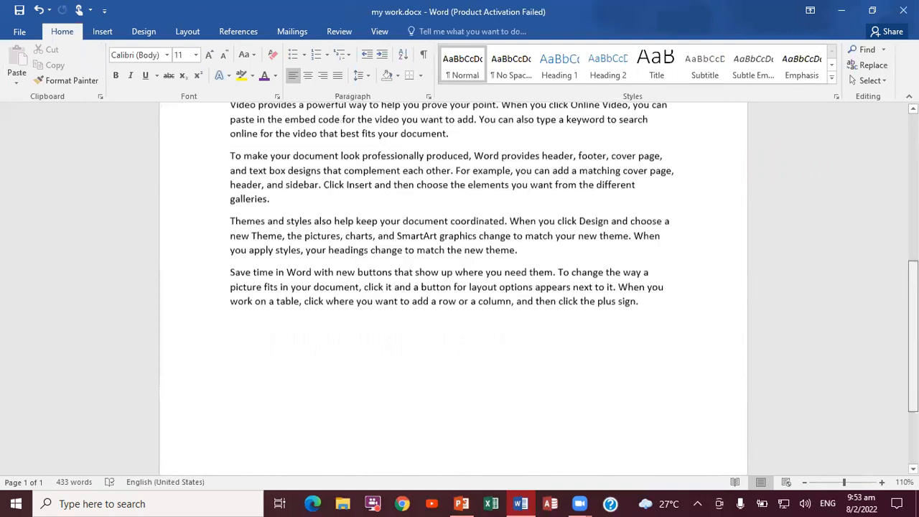
scroll(452, 287, down, 3)
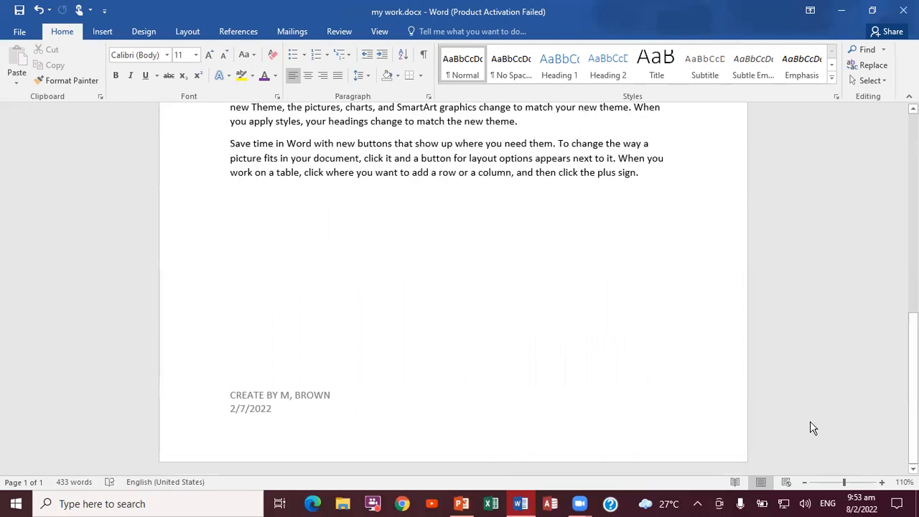
scroll(911, 402, up, 4)
scroll(452, 287, up, 10)
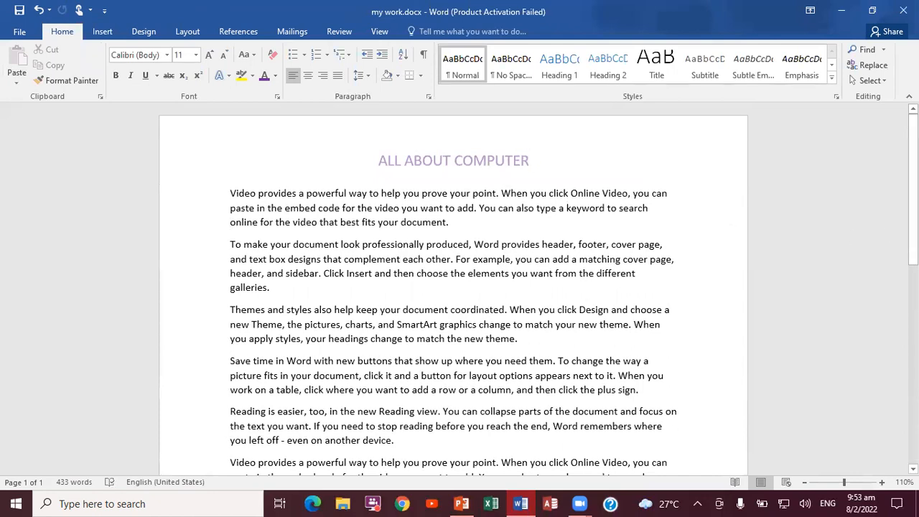
Switch to the PowerPoint task list to read the next task, and return to the Word document.
click(462, 504)
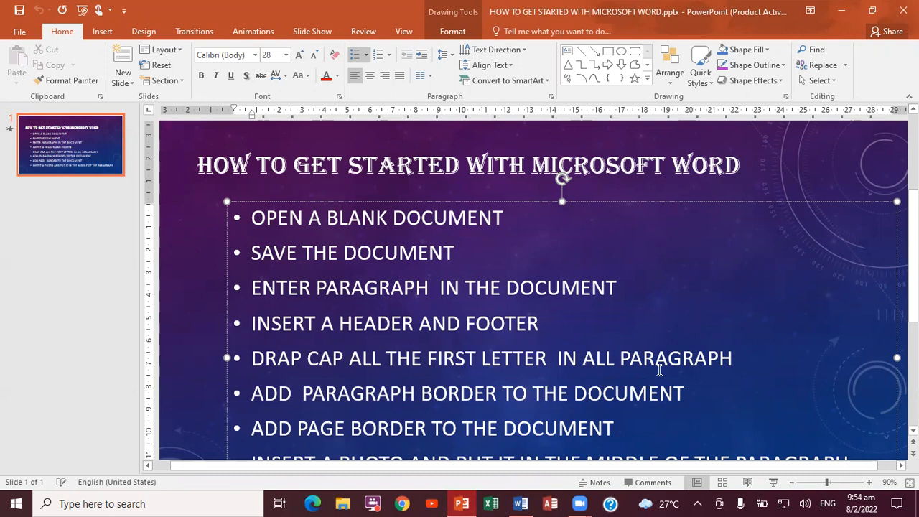
click(817, 194)
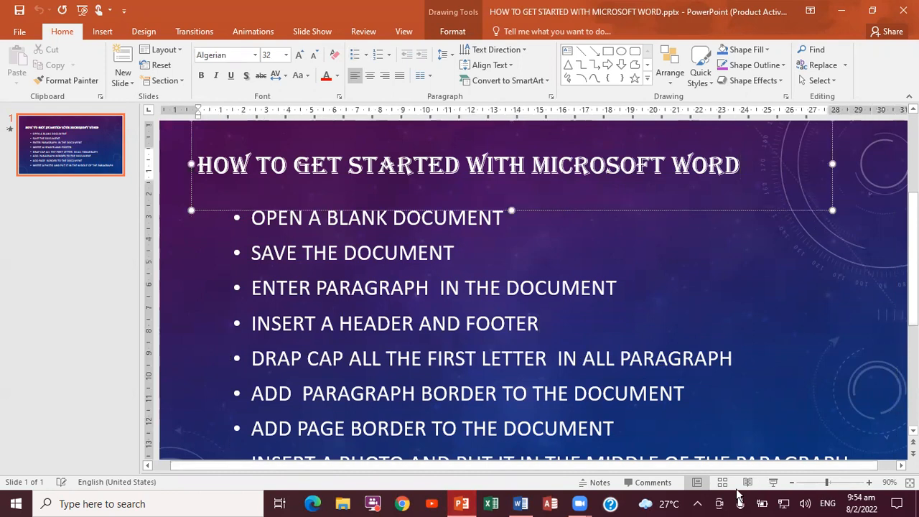
click(521, 503)
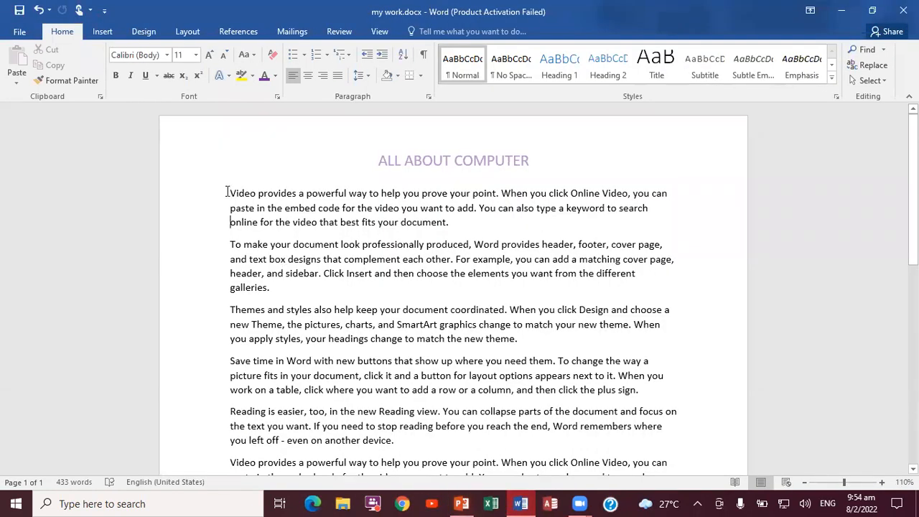
Apply a Dropped drop cap to the V that begins the first paragraph.
drag(230, 193, 236, 193)
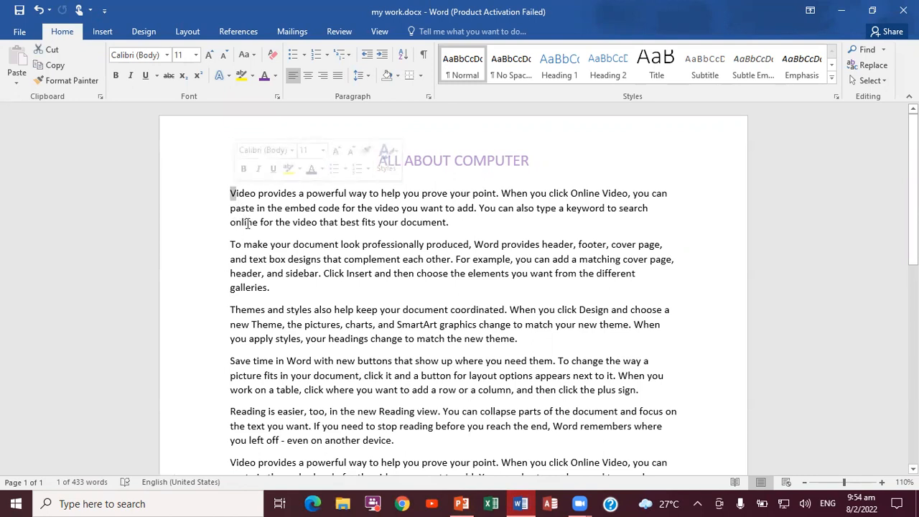
click(103, 33)
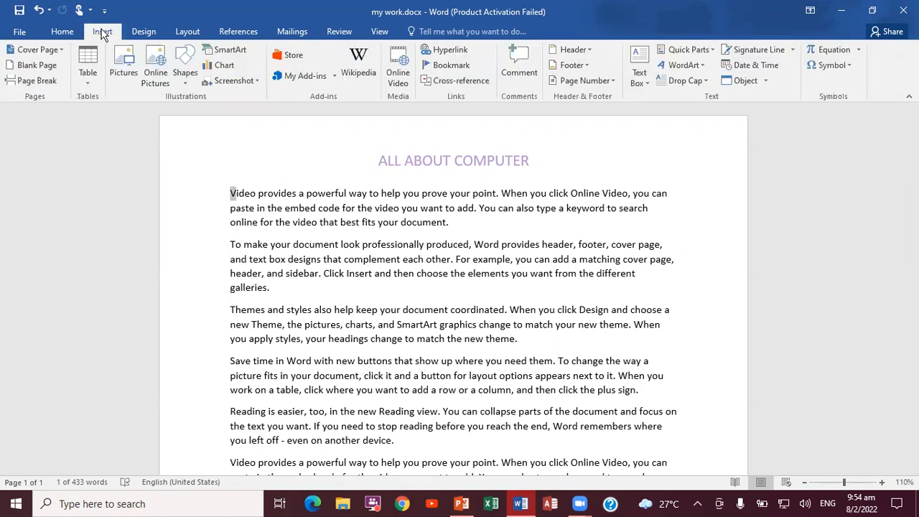
click(707, 83)
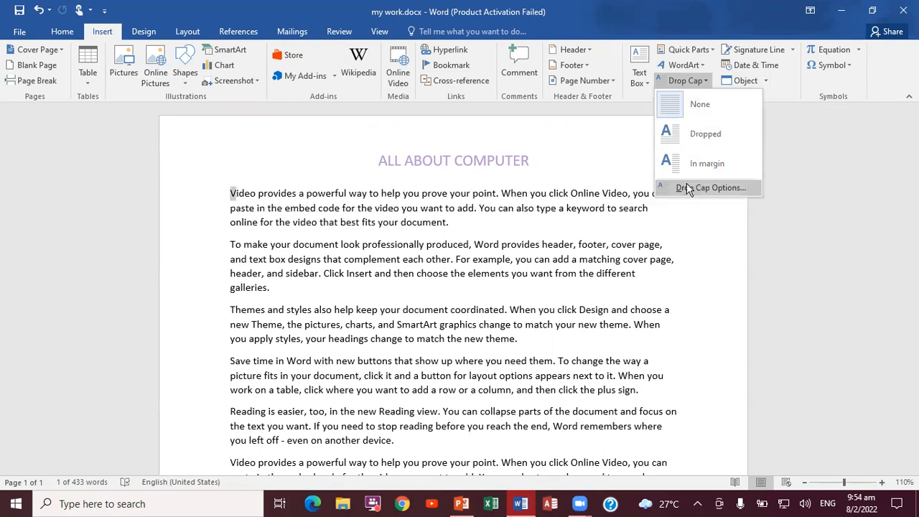
click(686, 138)
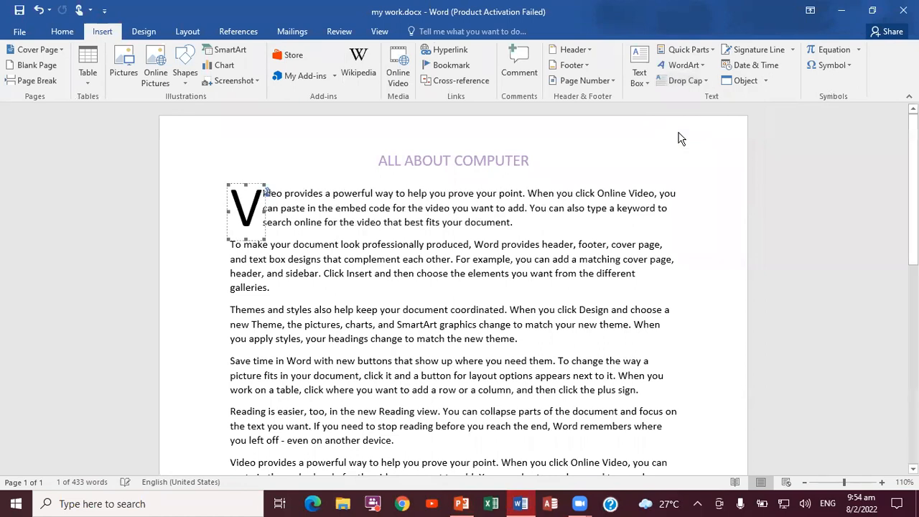
click(615, 230)
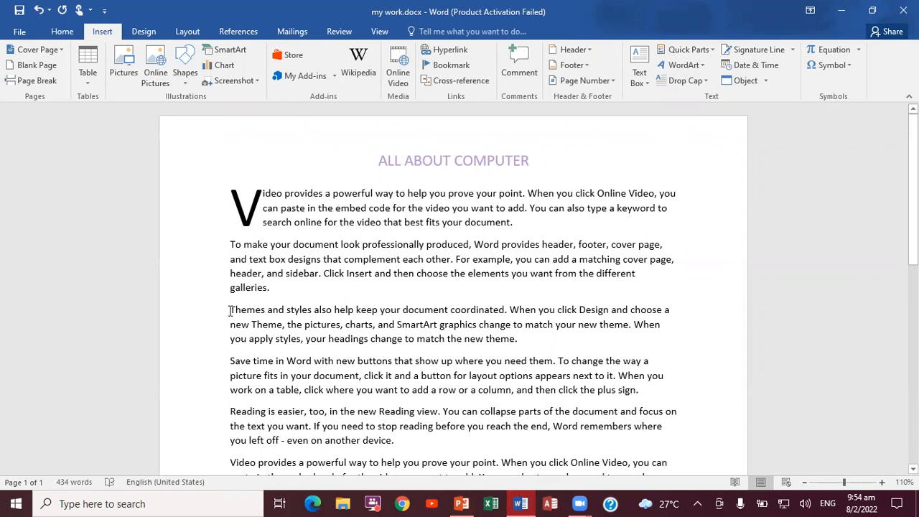
Apply Dropped drop caps to the first letters of the third and fourth paragraphs, starting Themes and Save time.
drag(231, 309, 238, 310)
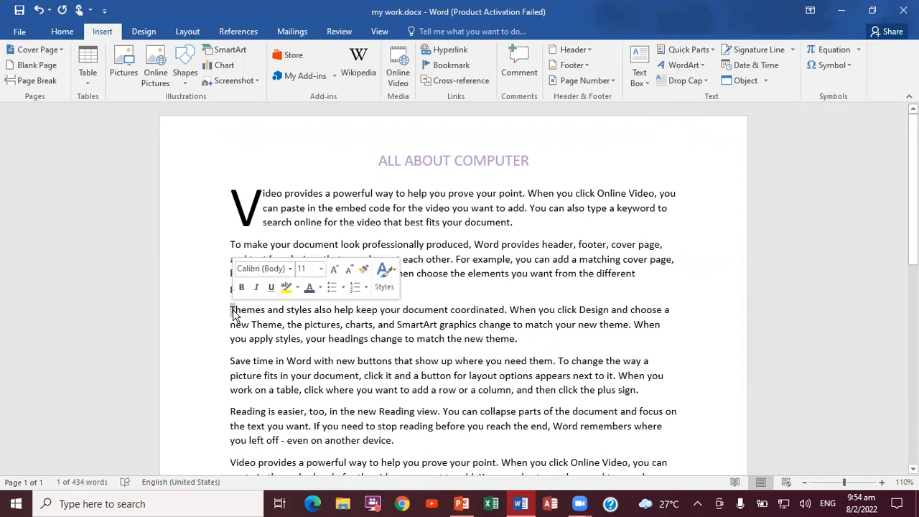
click(706, 82)
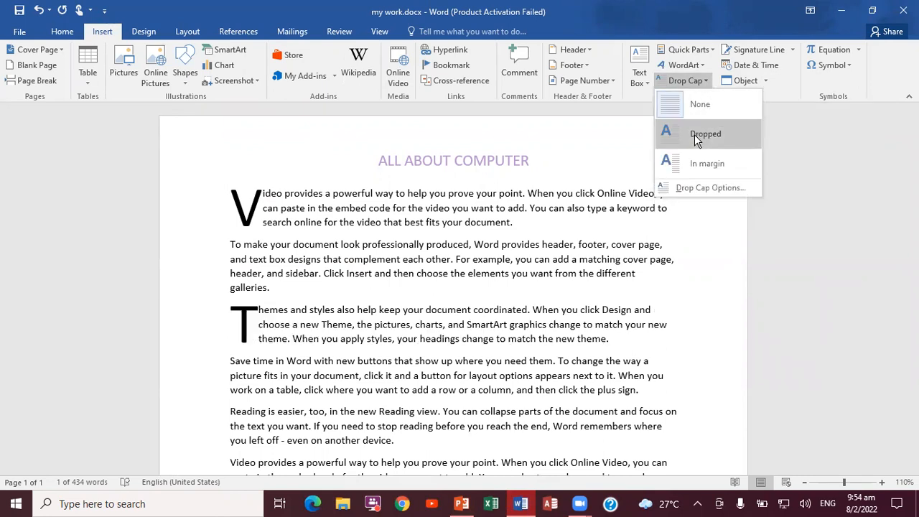
click(695, 134)
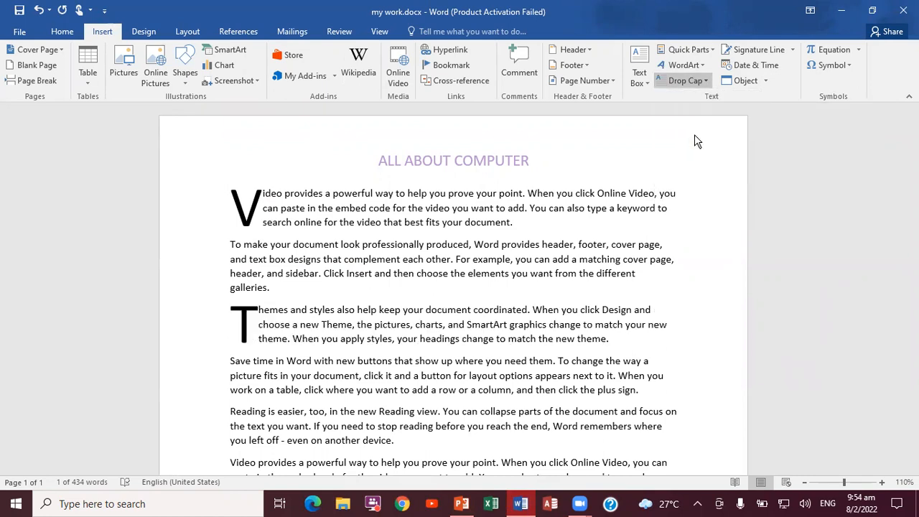
click(210, 393)
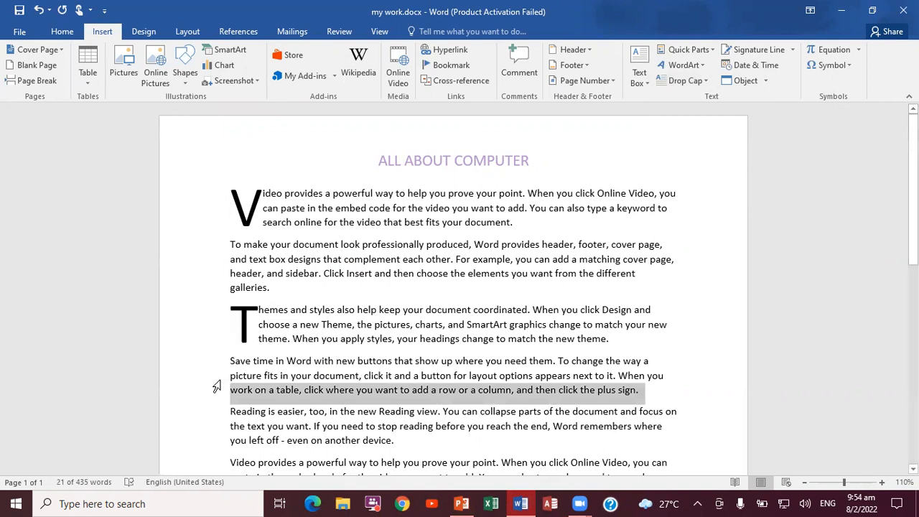
click(214, 375)
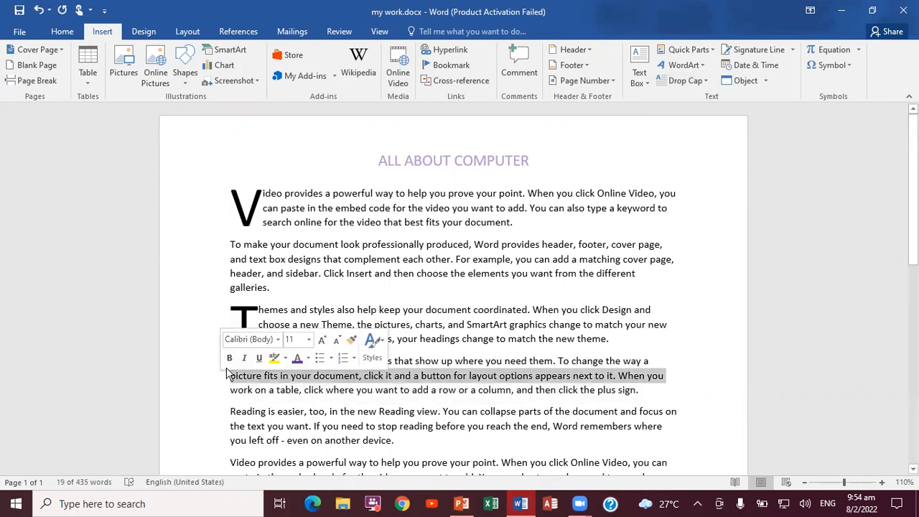
click(680, 342)
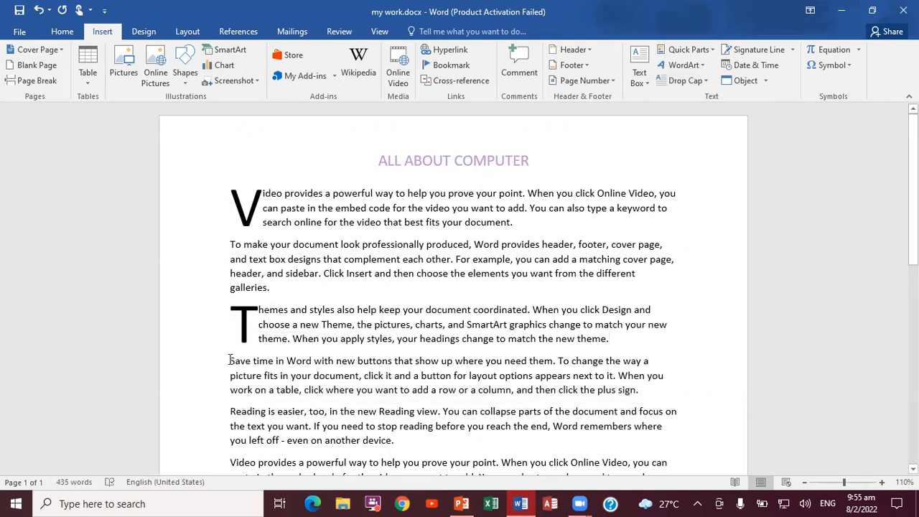
drag(231, 360, 237, 362)
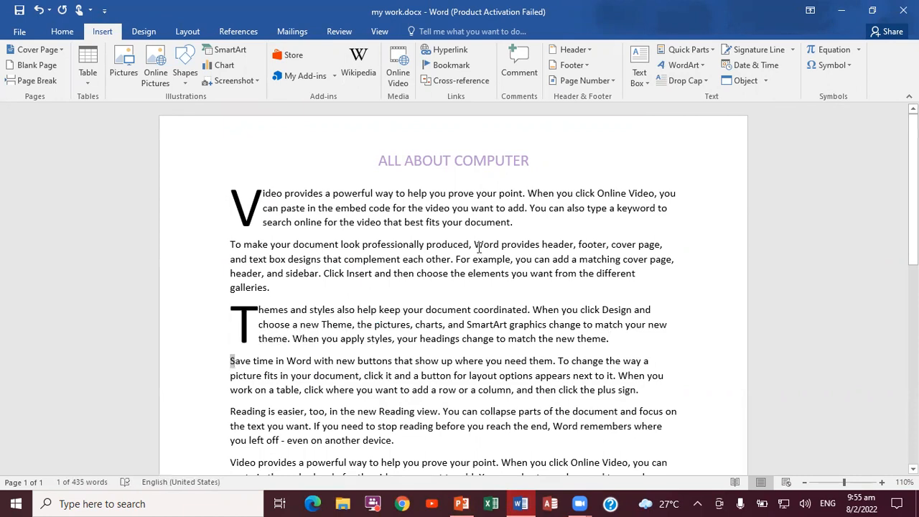
click(703, 83)
click(705, 134)
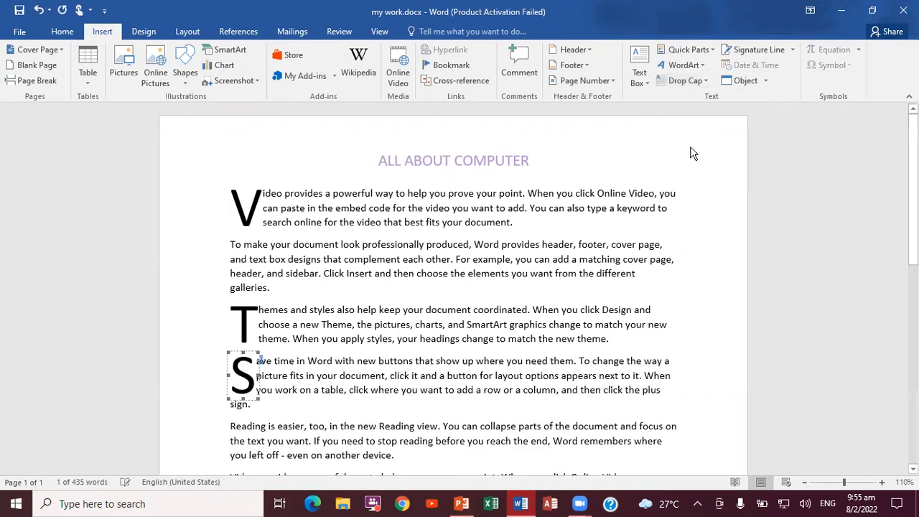
Apply Dropped drop caps to the first letters of the fifth and sixth paragraphs, starting Reading and Video.
click(231, 424)
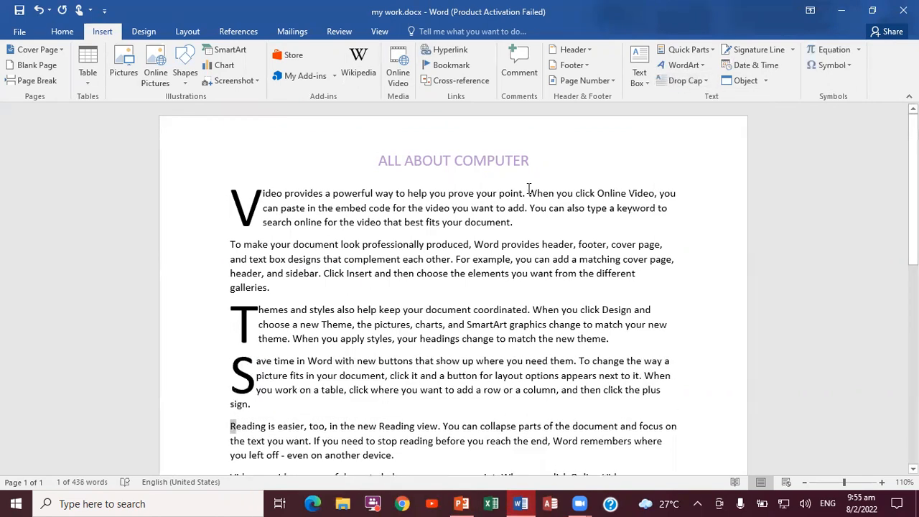
click(708, 81)
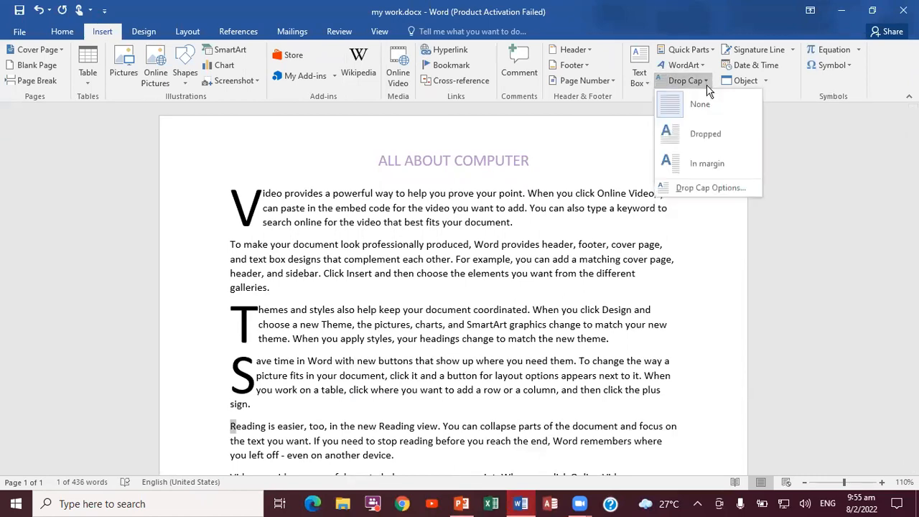
click(704, 127)
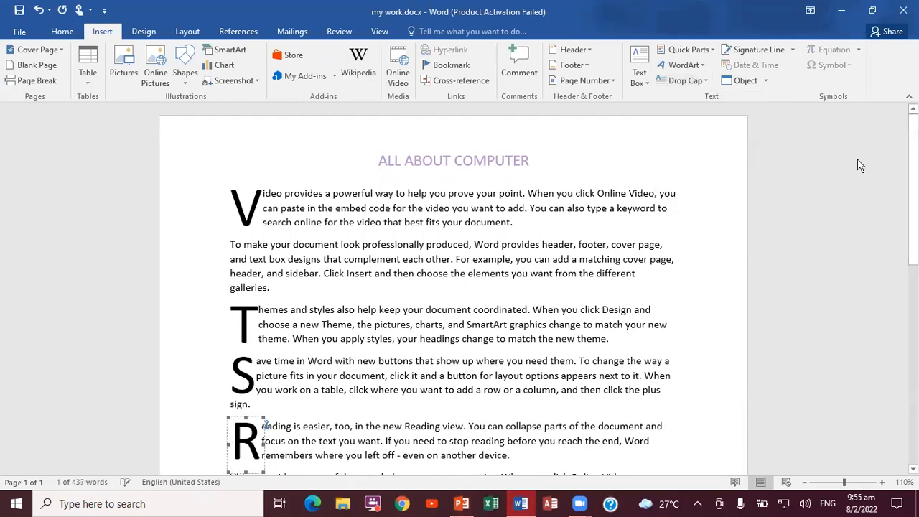
scroll(910, 172, down, 3)
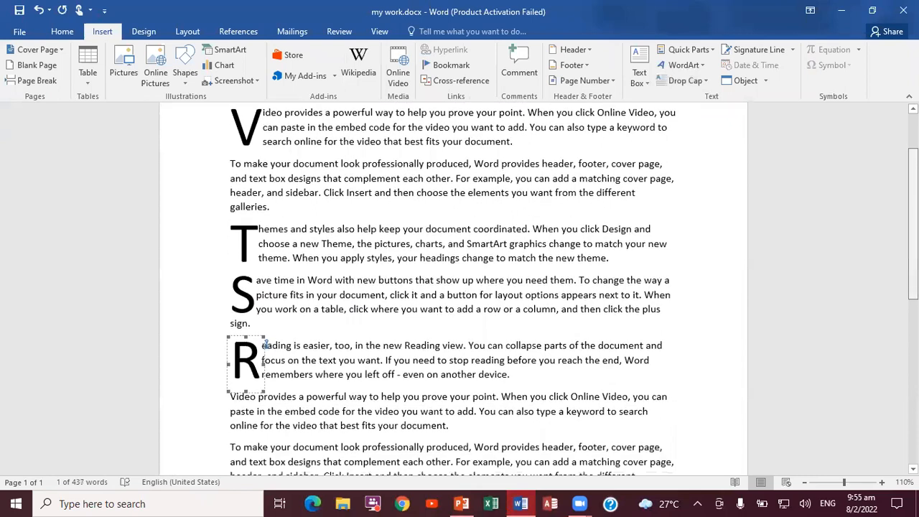
scroll(833, 230, down, 2)
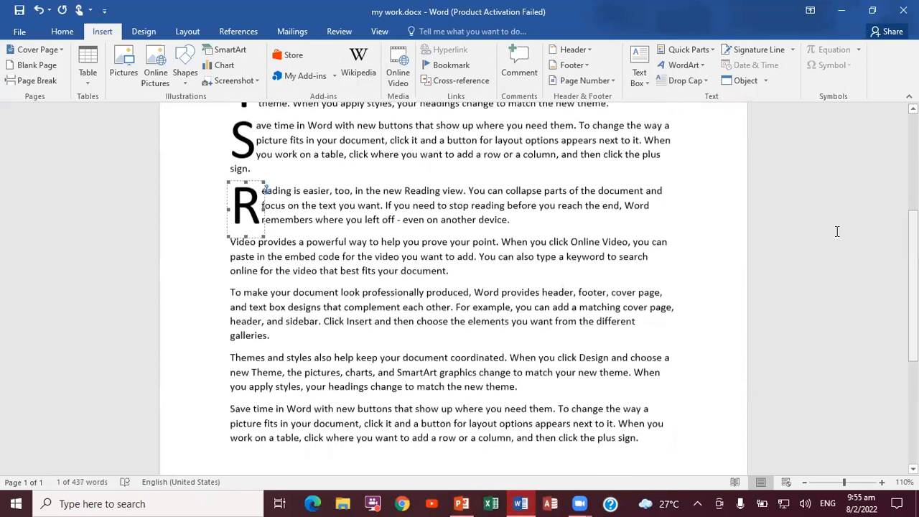
click(833, 230)
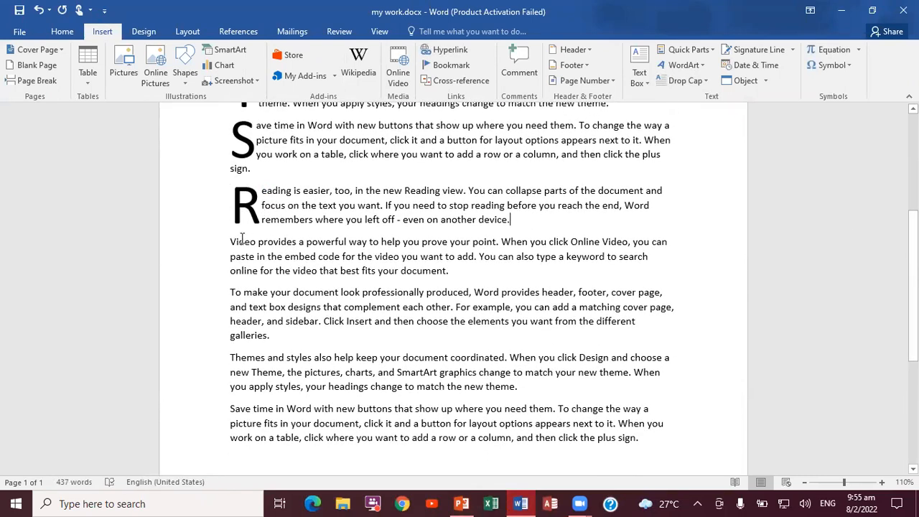
drag(231, 242, 237, 242)
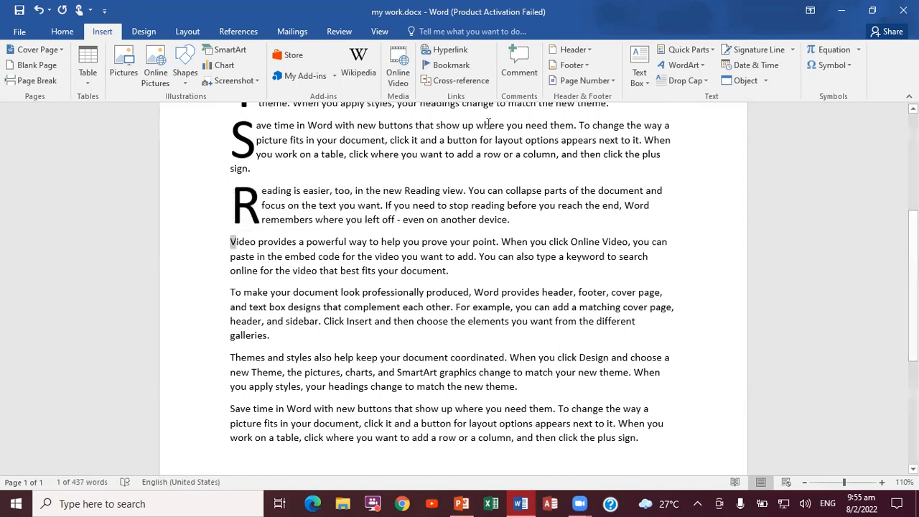
click(705, 81)
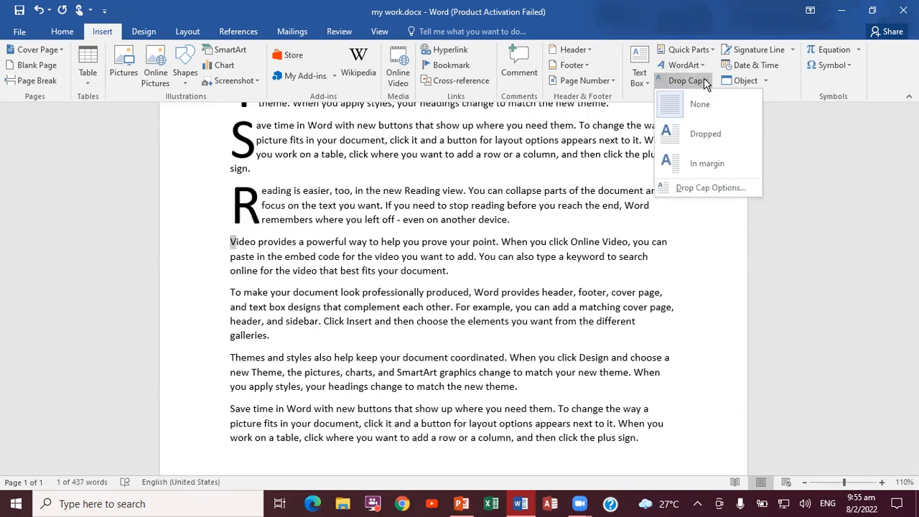
click(706, 137)
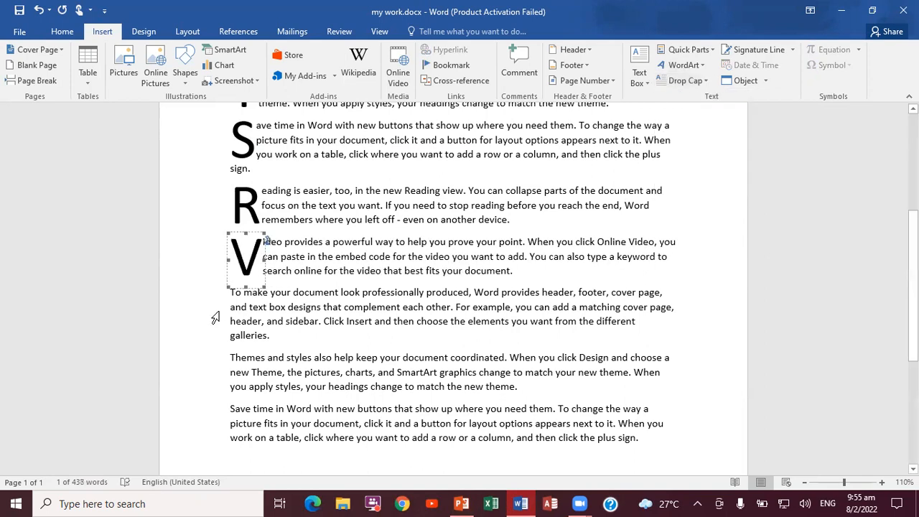
Apply Dropped drop caps to the first letters of the seventh and eighth paragraphs, starting To make and Themes.
click(229, 293)
key(shift+Right)
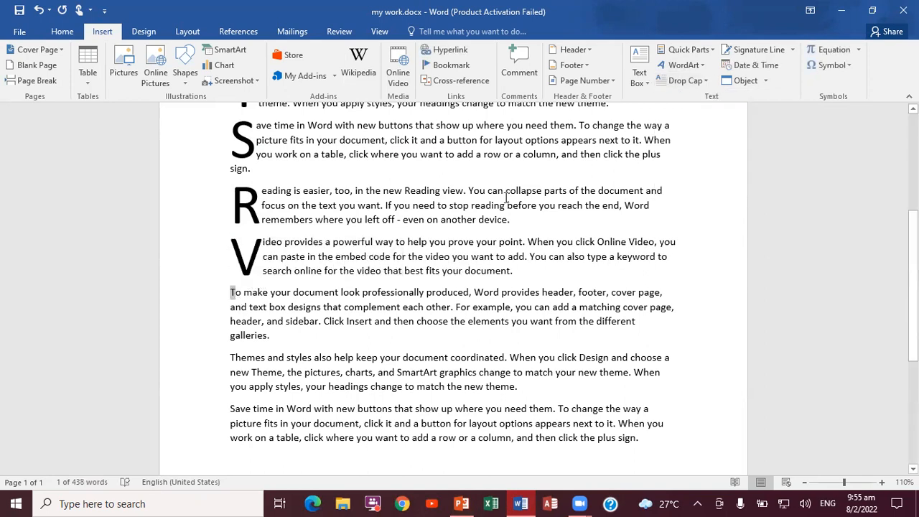
click(708, 83)
click(706, 131)
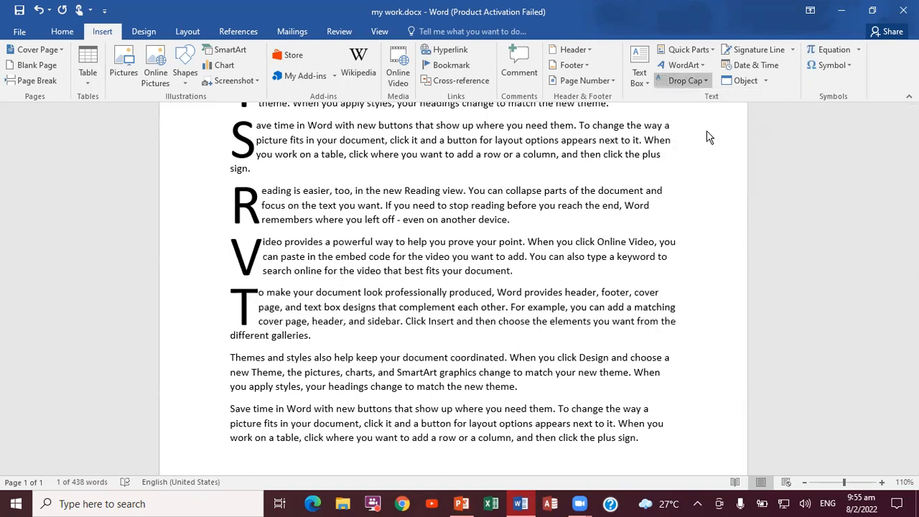
click(231, 355)
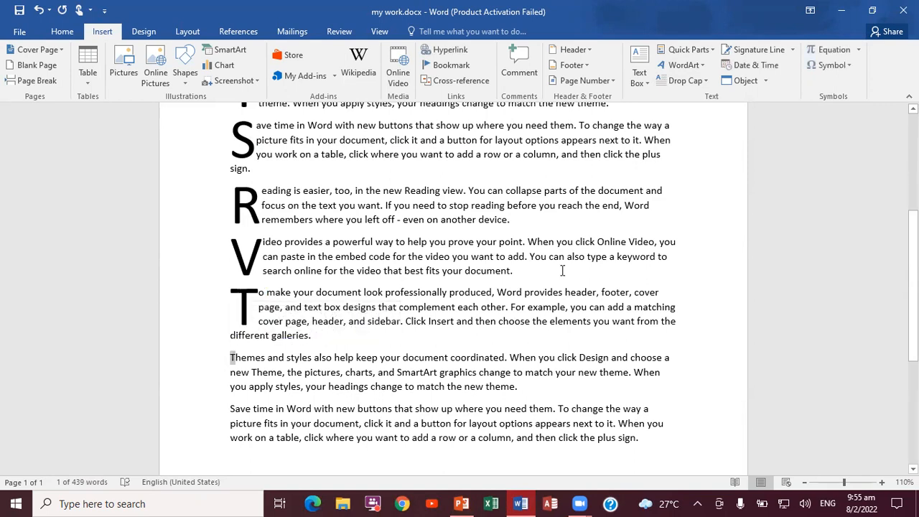
click(685, 81)
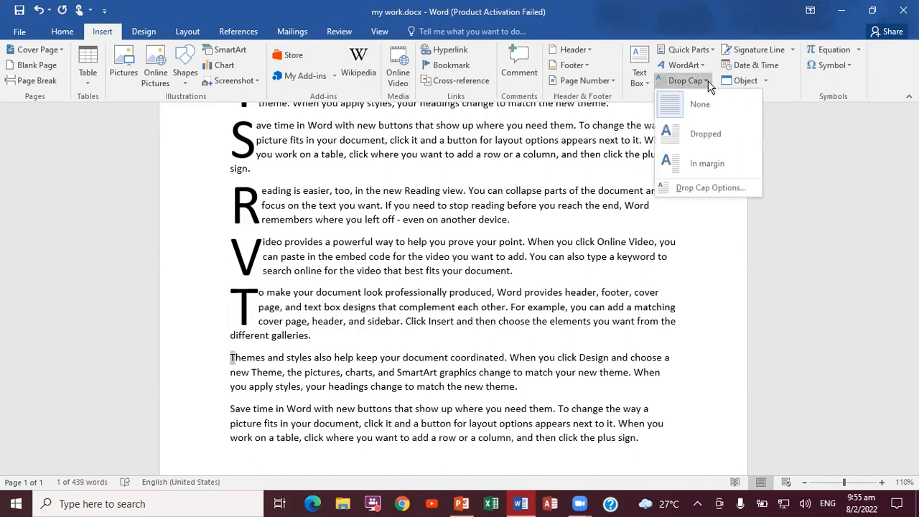
click(711, 136)
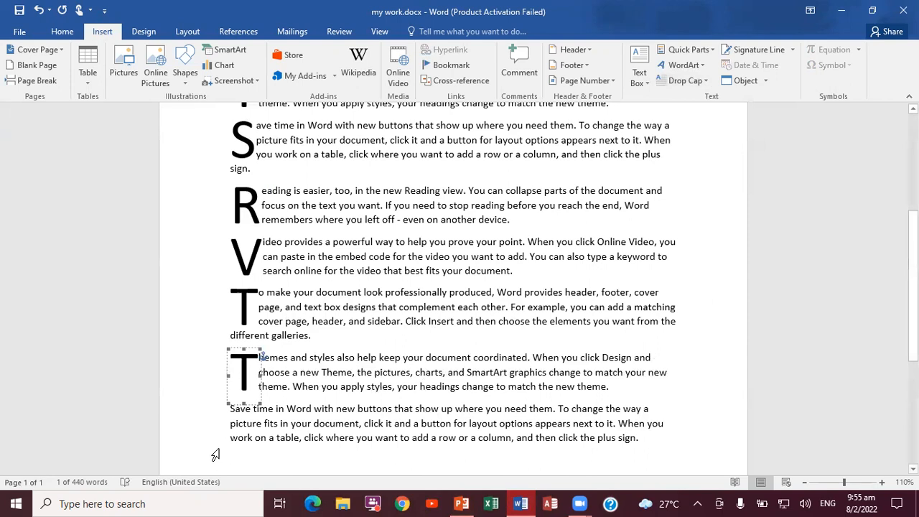
Apply a Dropped drop cap to the S that begins the last paragraph, starting Save time.
drag(227, 408, 237, 409)
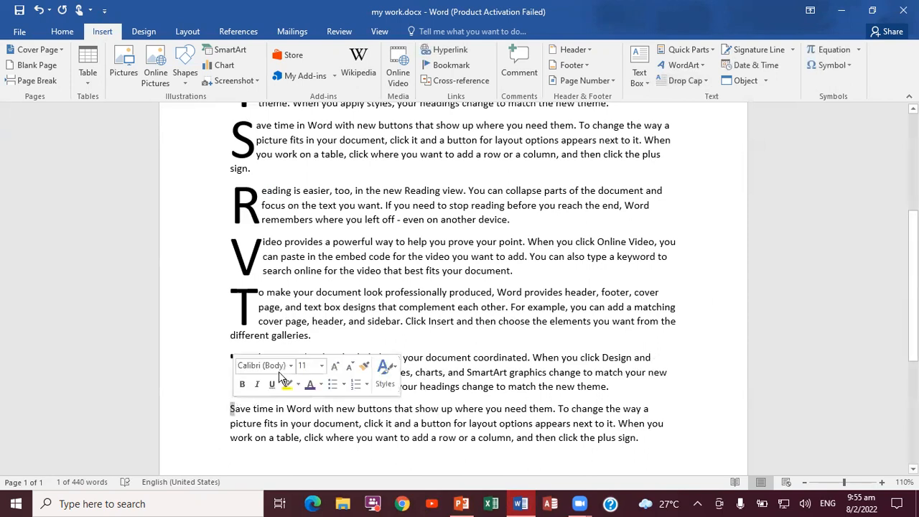
click(686, 81)
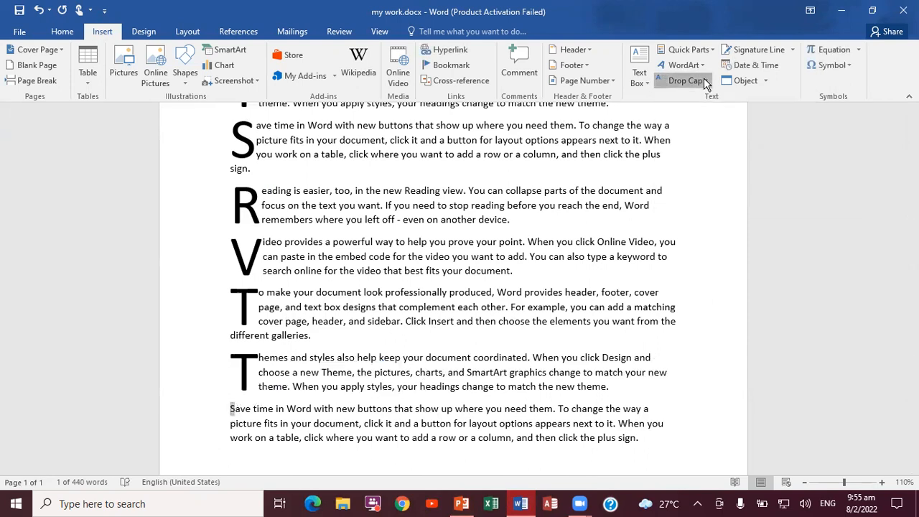
click(697, 135)
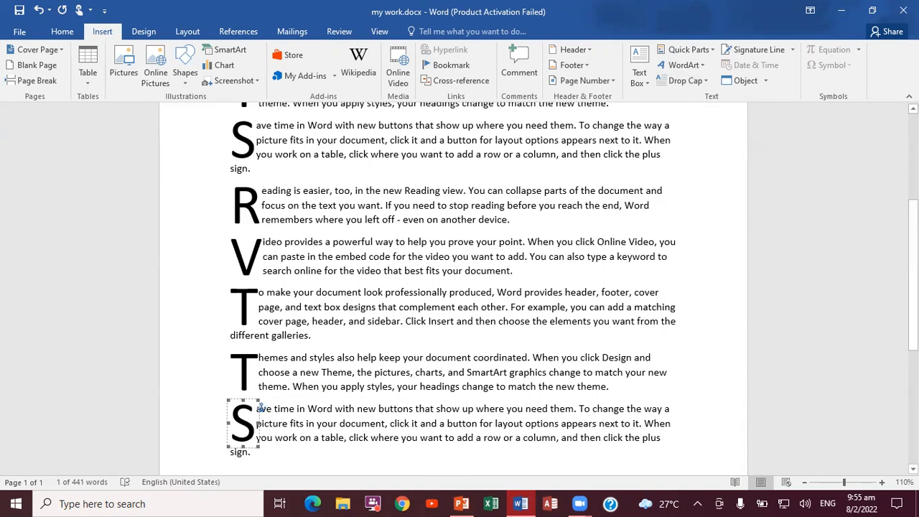
scroll(675, 244, up, 6)
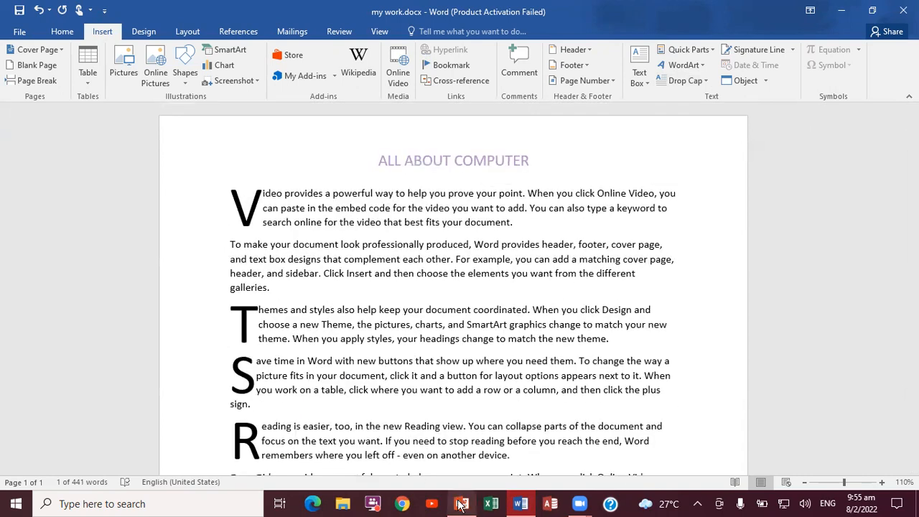
Check the task list slide in PowerPoint for the paragraph border task and return to the Word document.
mouse_move(460, 500)
click(460, 467)
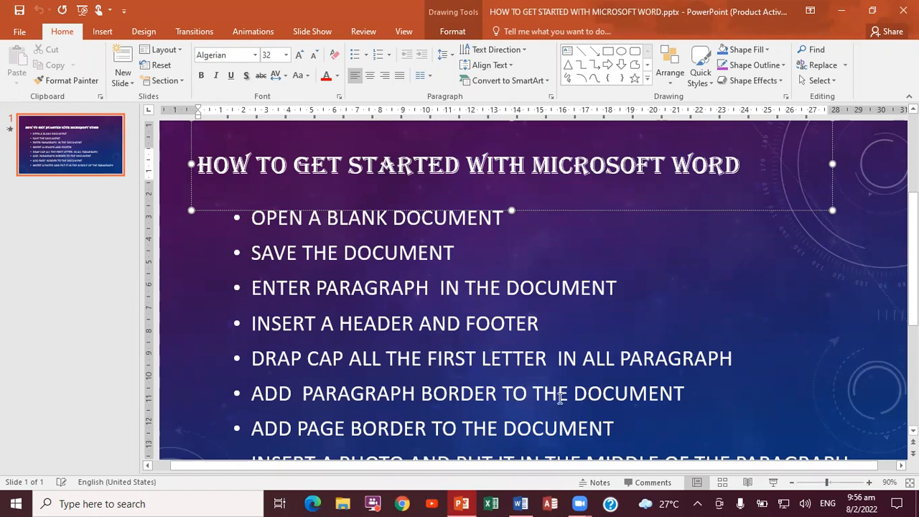
click(520, 503)
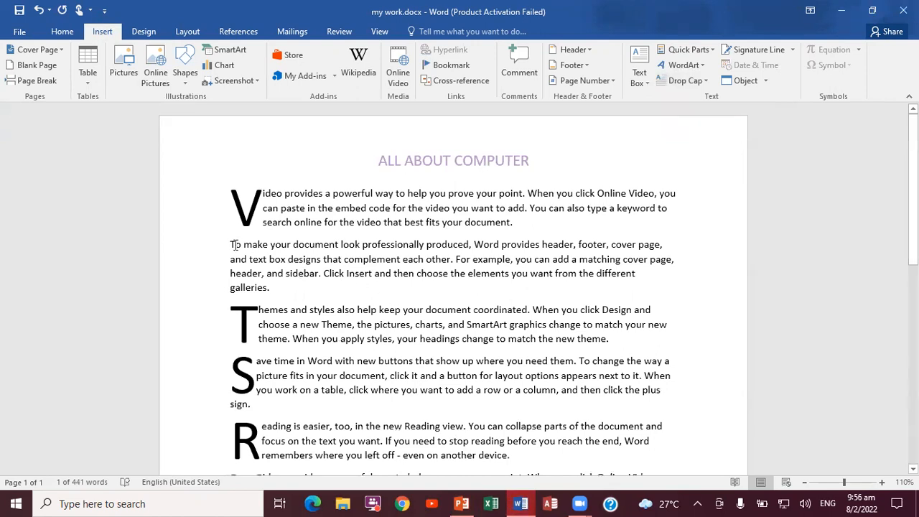
Add an outside border around the second paragraph, starting To make your document look professionally produced.
drag(231, 244, 321, 289)
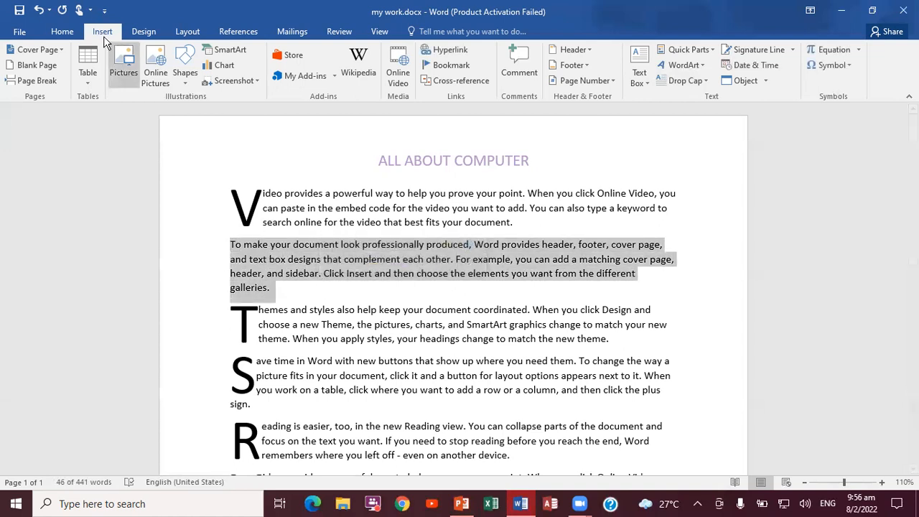
click(62, 33)
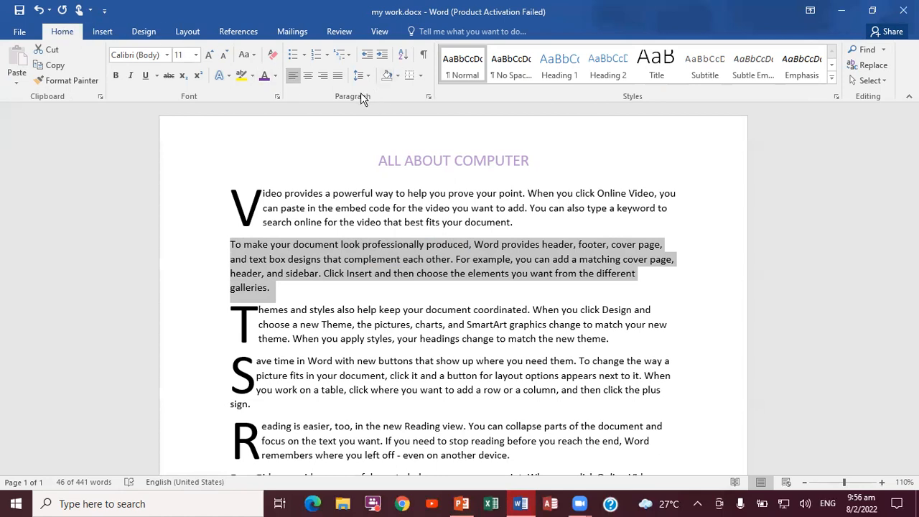
click(420, 77)
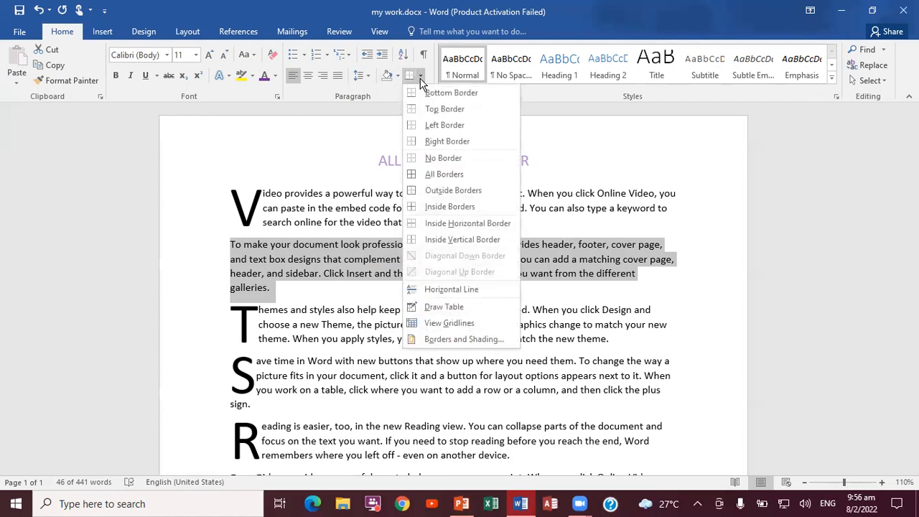
click(438, 191)
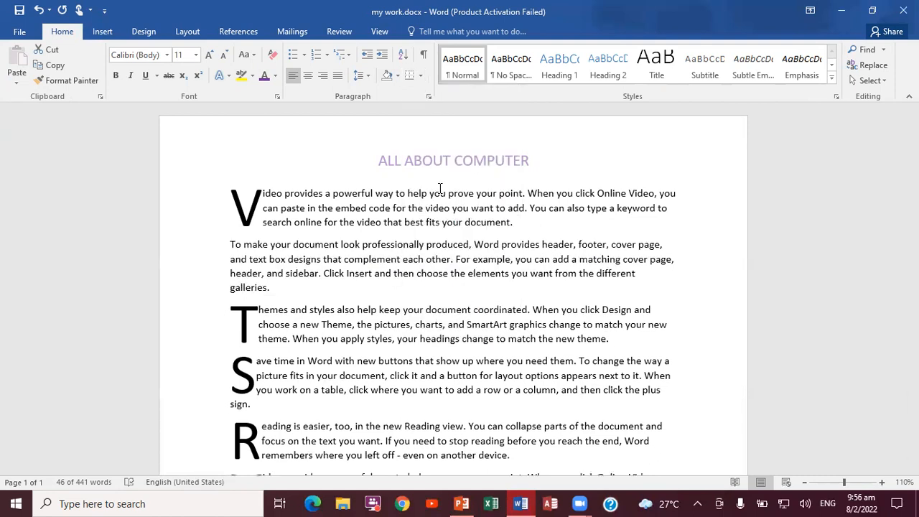
click(710, 294)
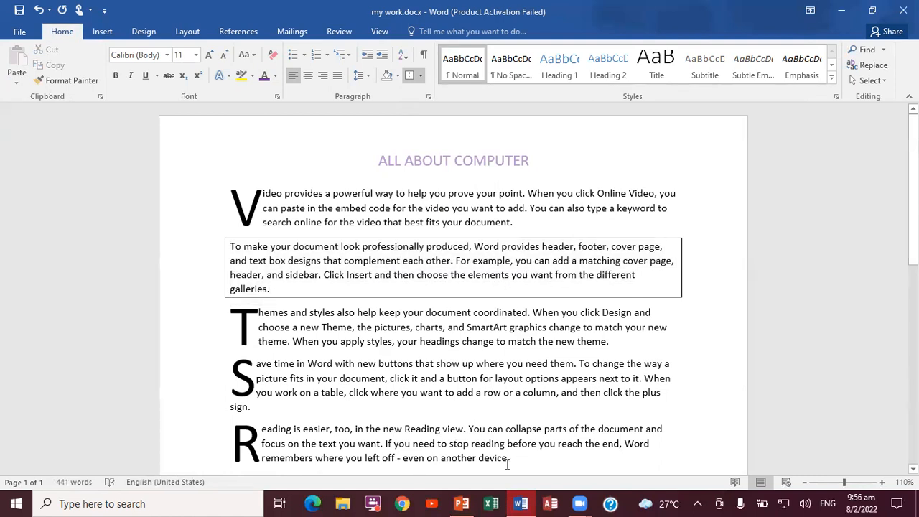
Check the next task on the PowerPoint slide, and open the page border settings for the Word document.
click(462, 503)
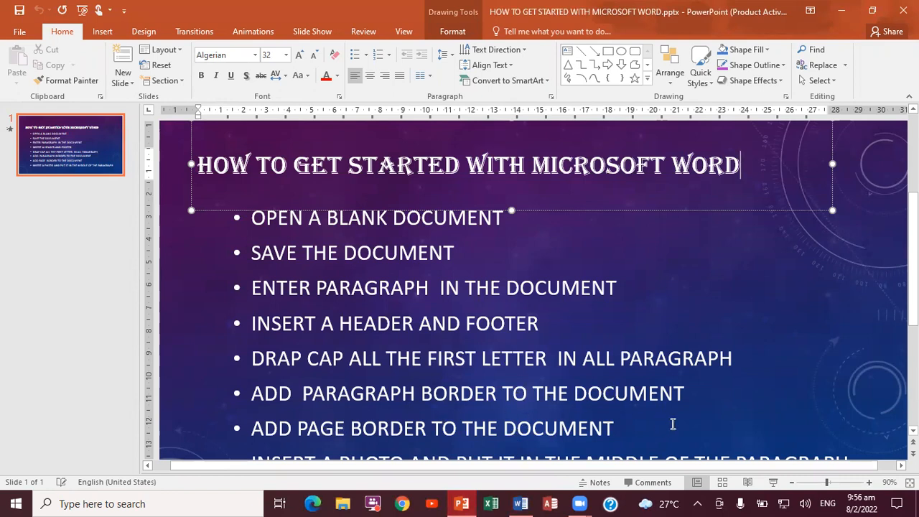
click(518, 504)
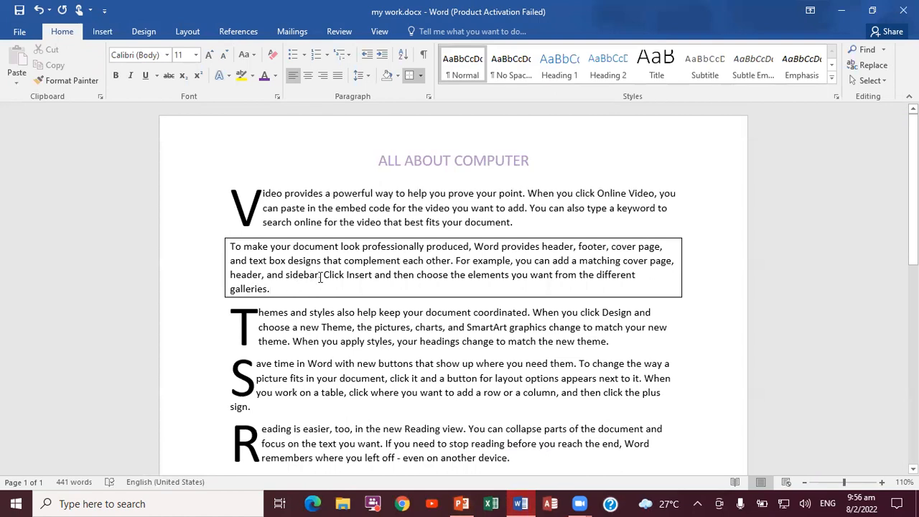
click(237, 202)
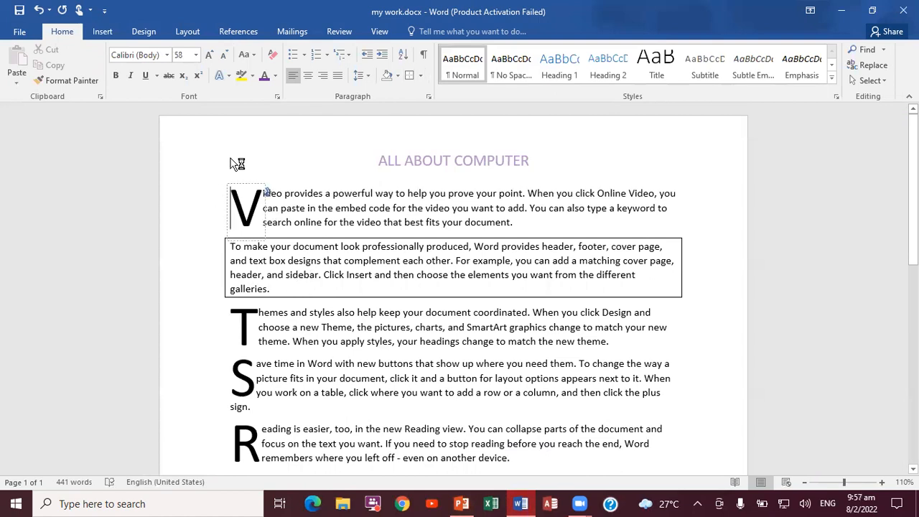
click(145, 33)
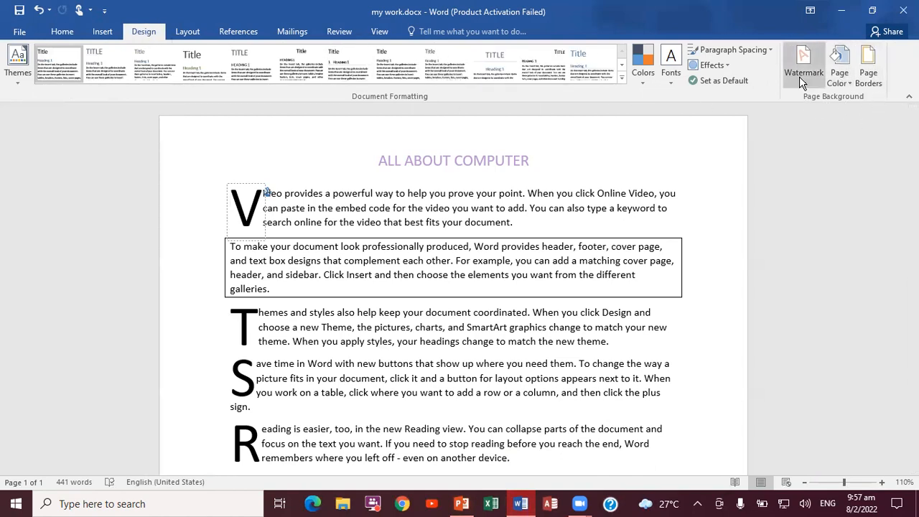
click(871, 69)
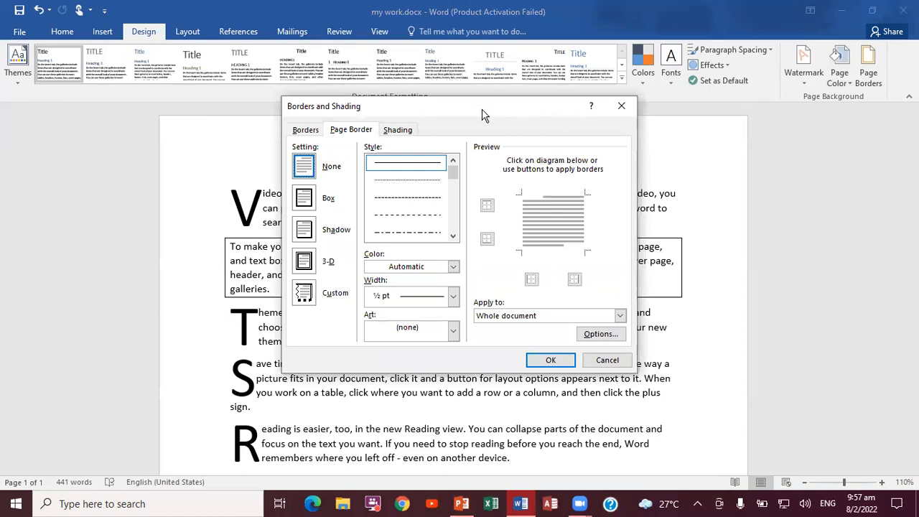
drag(482, 115, 479, 114)
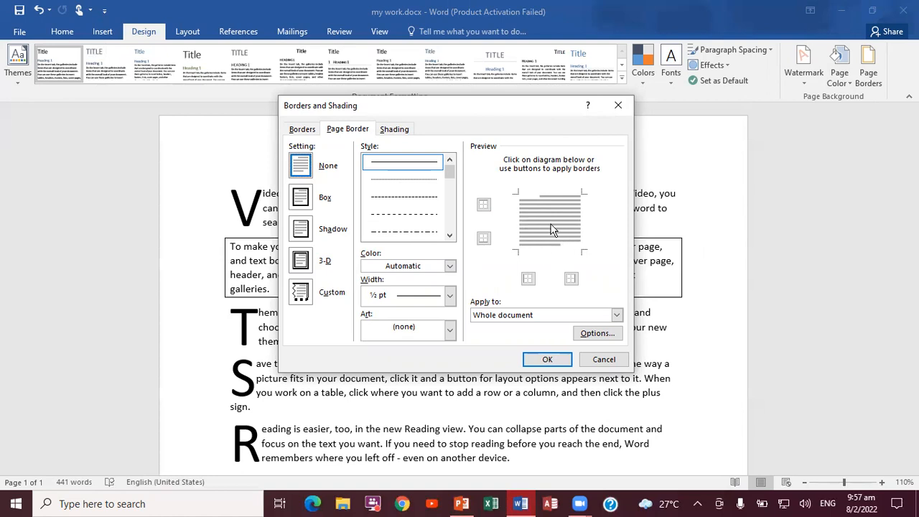
Try a dashed line and a thick double line style for the page border, and look through the width and color choices.
click(416, 198)
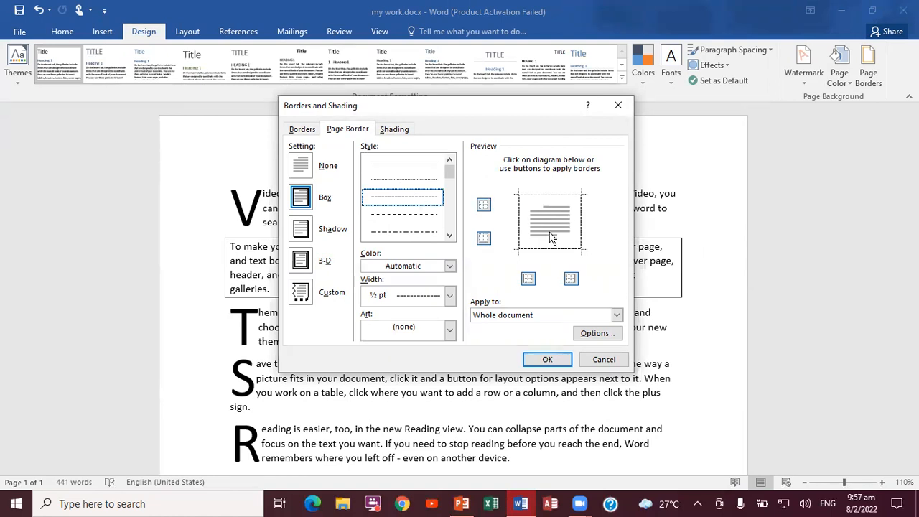
click(450, 235)
click(451, 234)
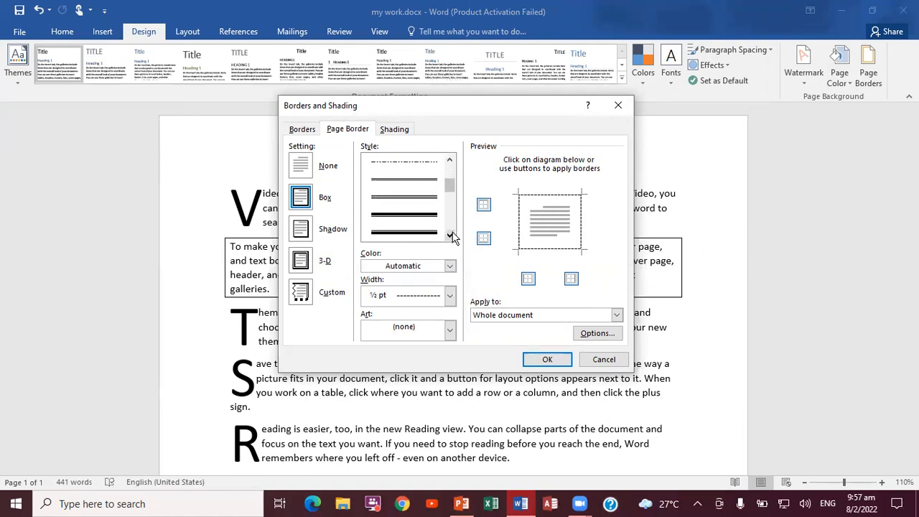
click(424, 219)
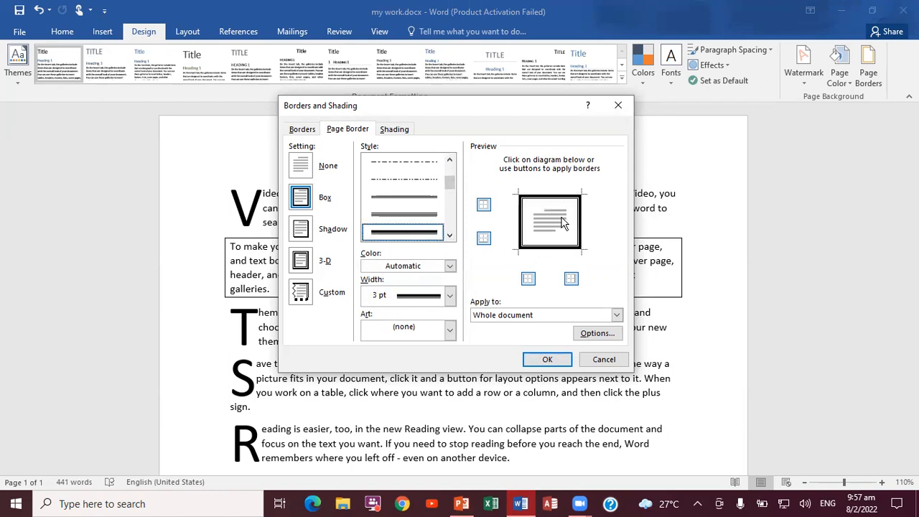
click(450, 296)
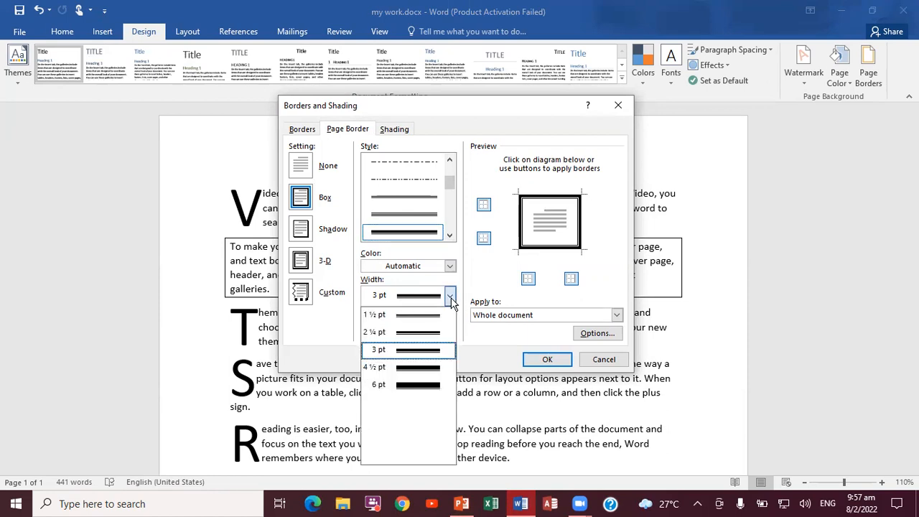
click(450, 266)
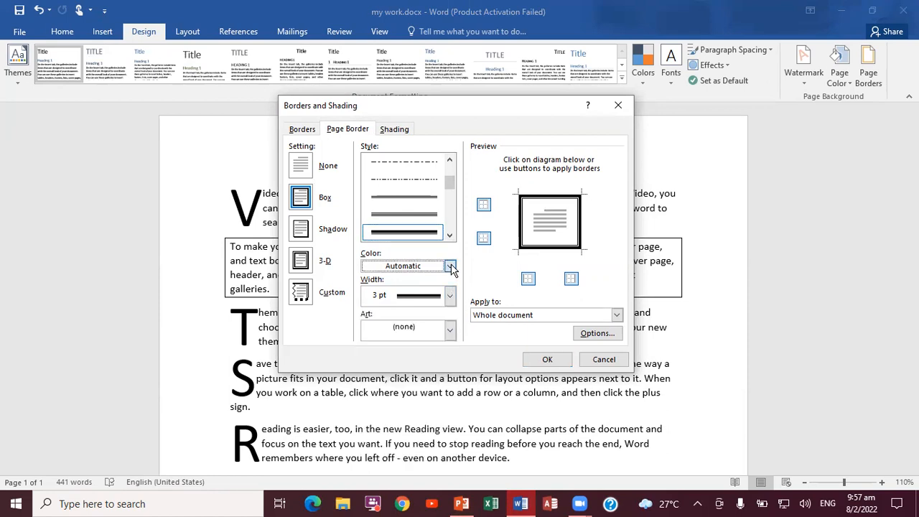
click(451, 267)
click(450, 266)
Browse the page border art and choose the teal and purple frame with ornamental corner blocks.
click(451, 332)
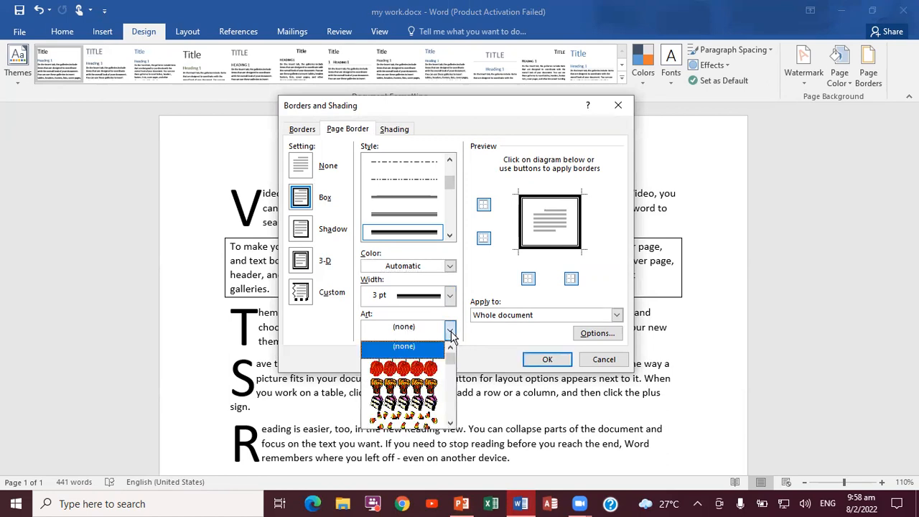
click(416, 369)
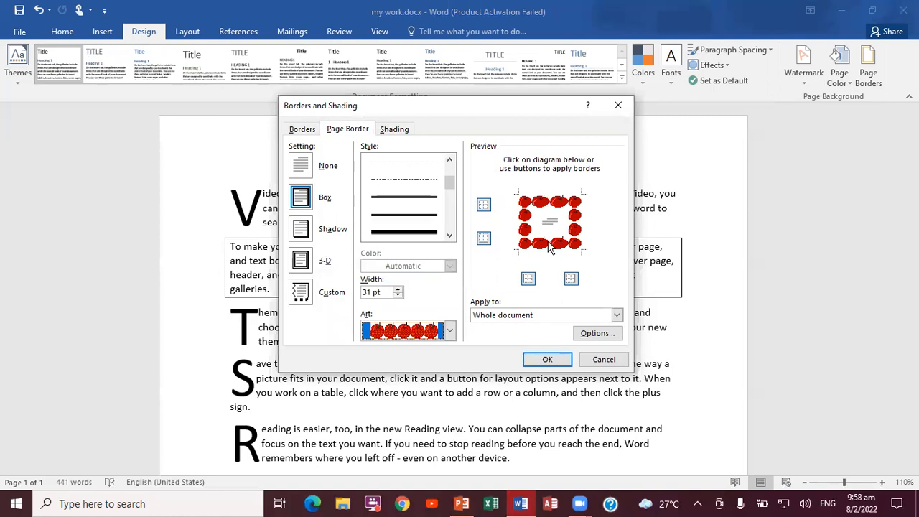
click(450, 331)
click(451, 422)
click(450, 423)
click(450, 423)
click(450, 423)
click(451, 422)
click(450, 423)
click(450, 423)
click(450, 423)
click(451, 423)
click(450, 423)
click(450, 423)
click(450, 423)
click(450, 423)
click(450, 423)
click(450, 423)
click(450, 423)
click(450, 423)
click(450, 423)
click(450, 423)
click(437, 422)
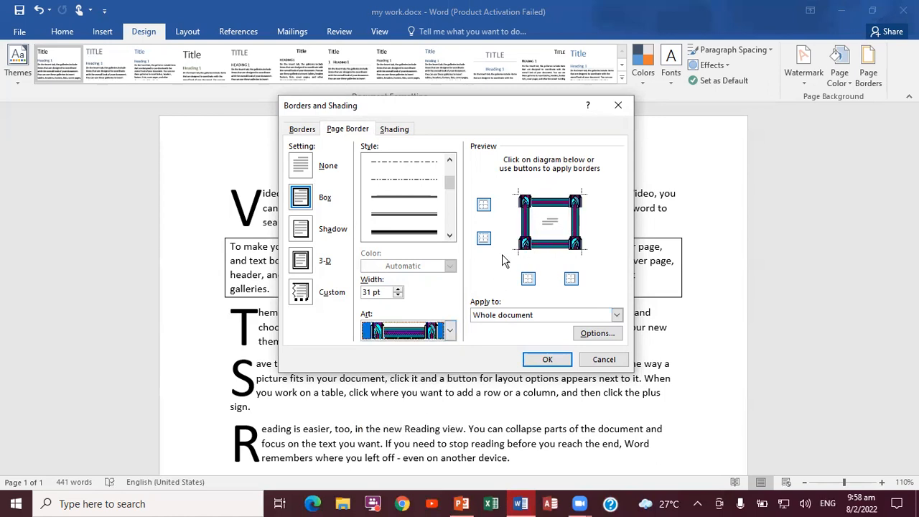
Reduce the art border's width to 10 pt and apply it to the whole document.
click(399, 288)
click(398, 295)
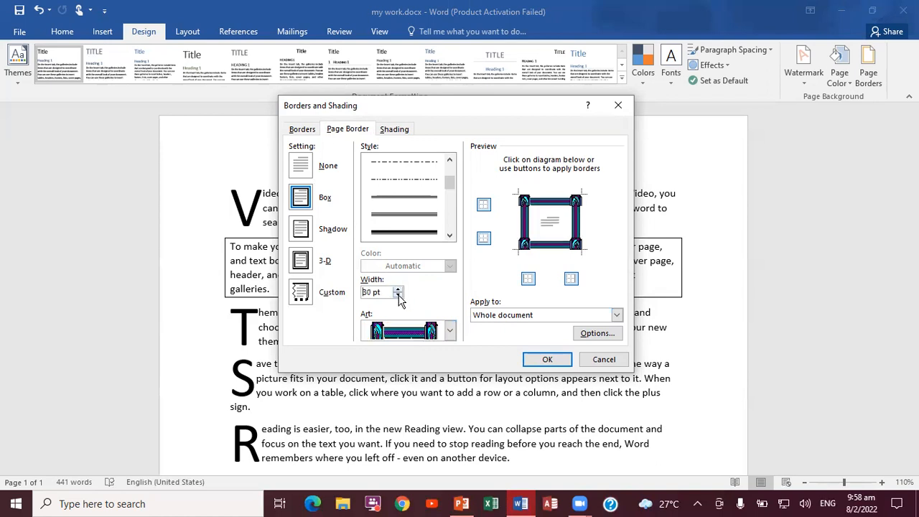
click(398, 296)
click(399, 296)
click(400, 295)
click(399, 296)
click(399, 296)
click(399, 295)
click(400, 296)
click(399, 296)
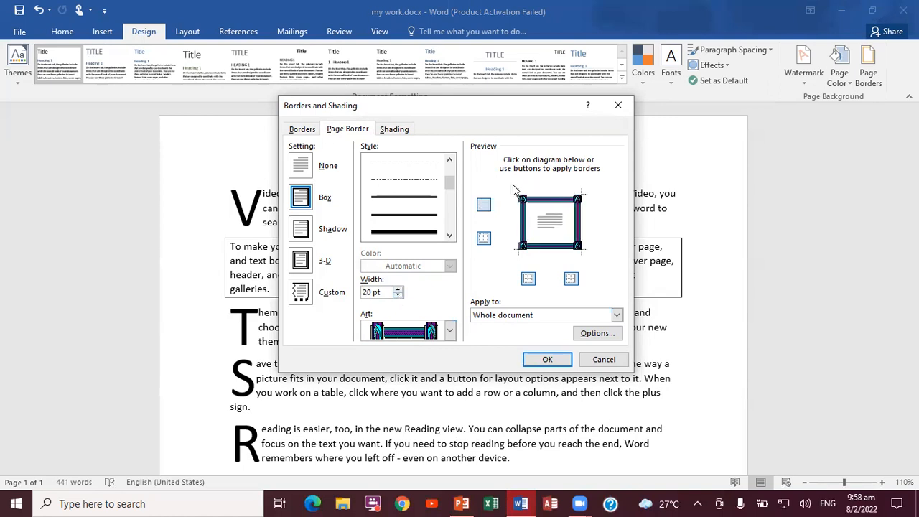
click(399, 296)
click(399, 295)
click(399, 296)
click(399, 296)
click(400, 296)
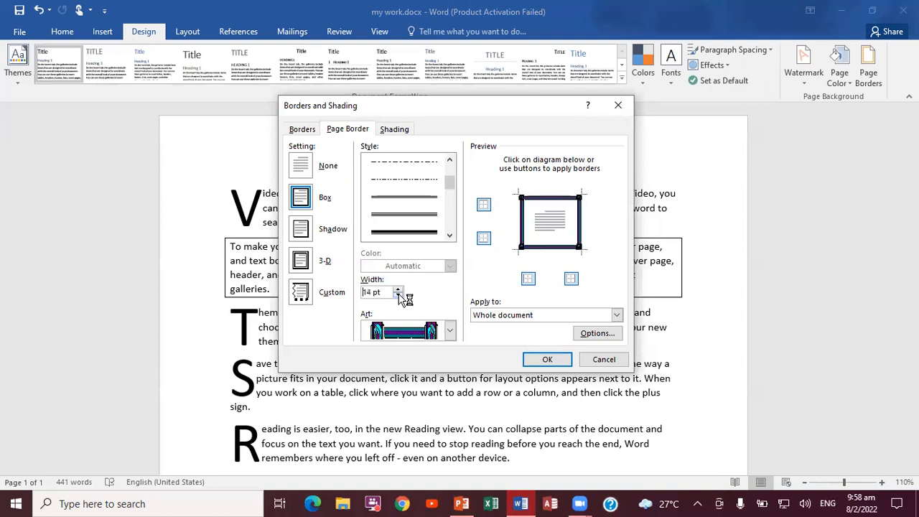
click(399, 296)
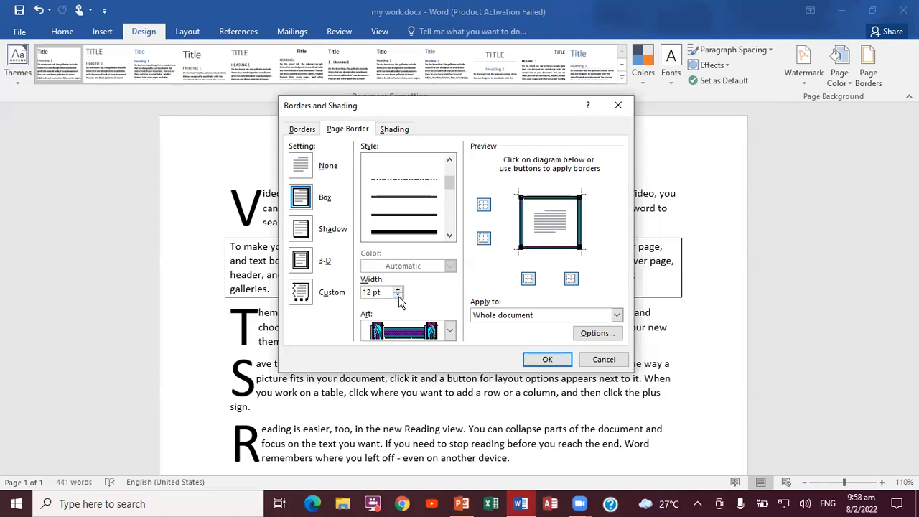
click(397, 296)
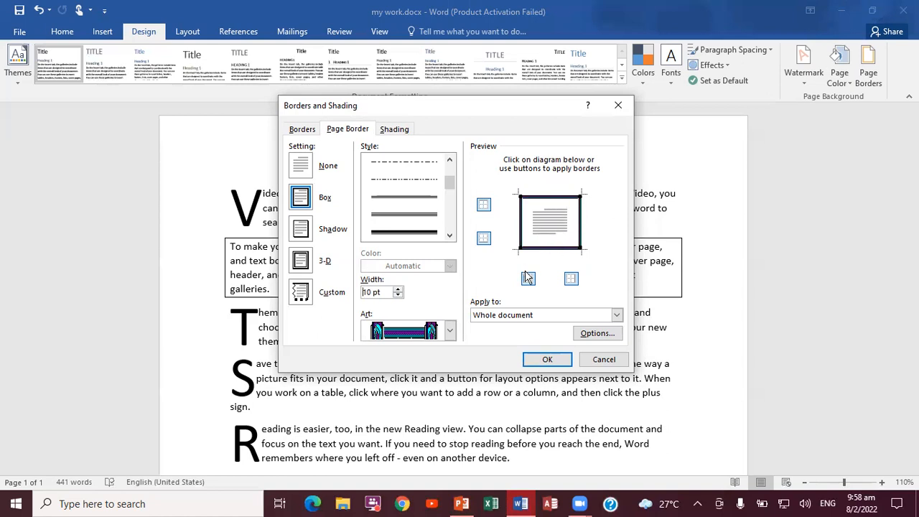
click(548, 360)
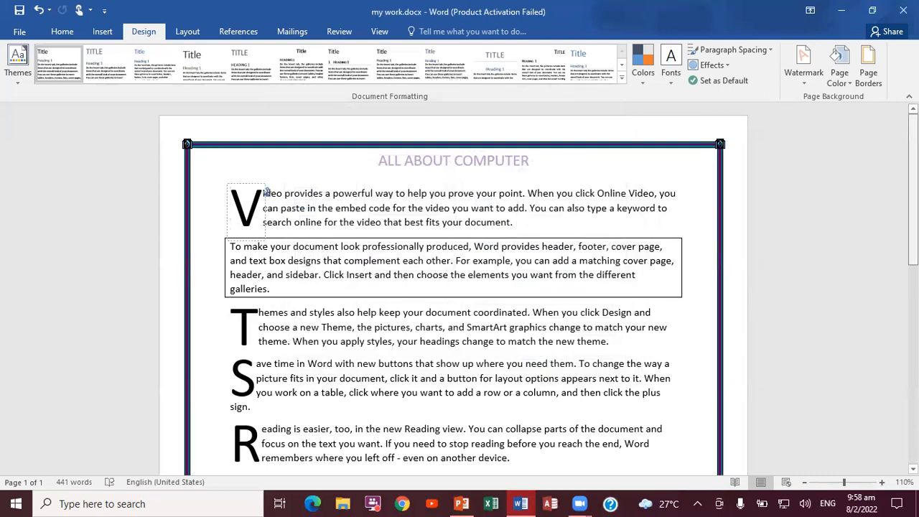
Inspect the page border down to the footer, and check the last task on the PowerPoint task list slide.
scroll(459, 287, down, 5)
scroll(459, 287, down, 5)
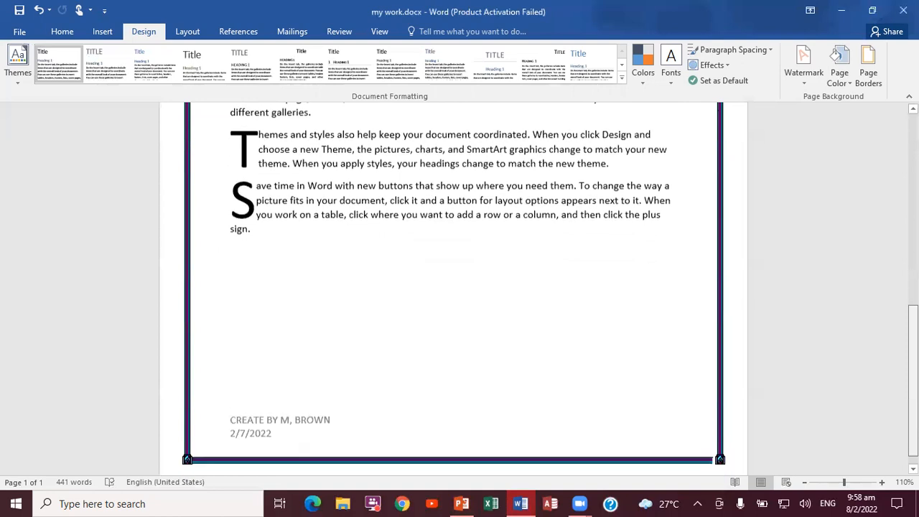
scroll(460, 288, up, 5)
scroll(902, 269, up, 8)
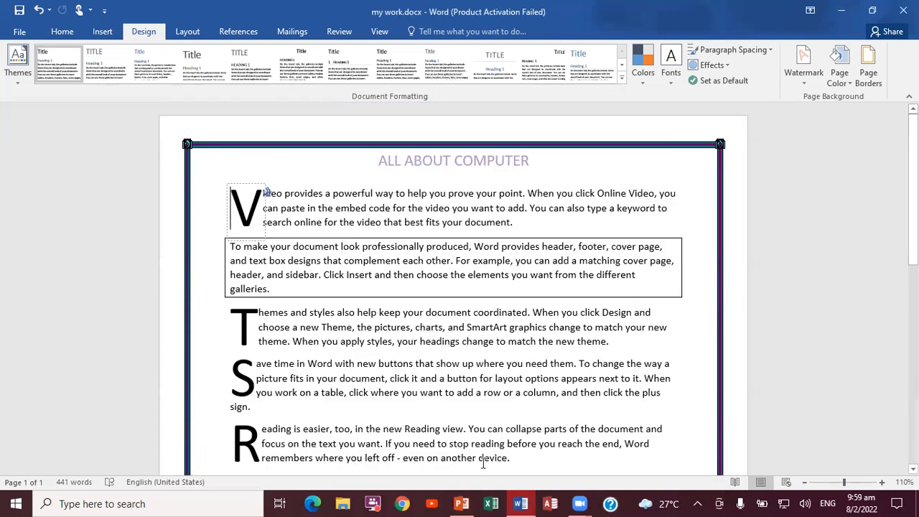
click(462, 505)
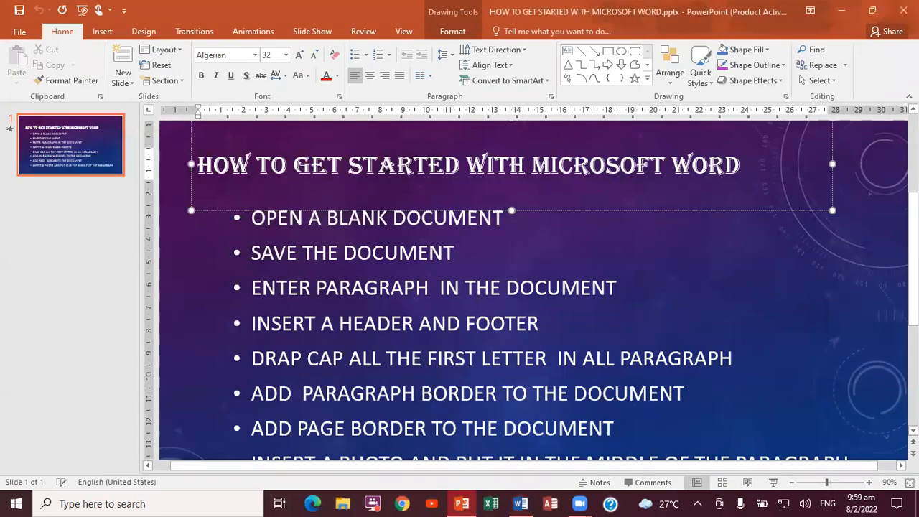
scroll(314, 445, down, 2)
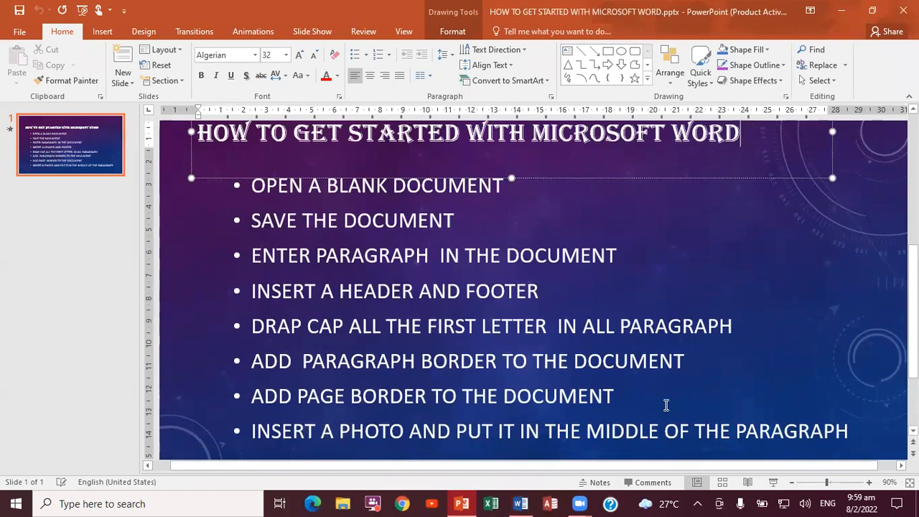
Switch to the Word document and insert the picture mm.PNG from the PHOTOS folder on the Desktop.
click(520, 504)
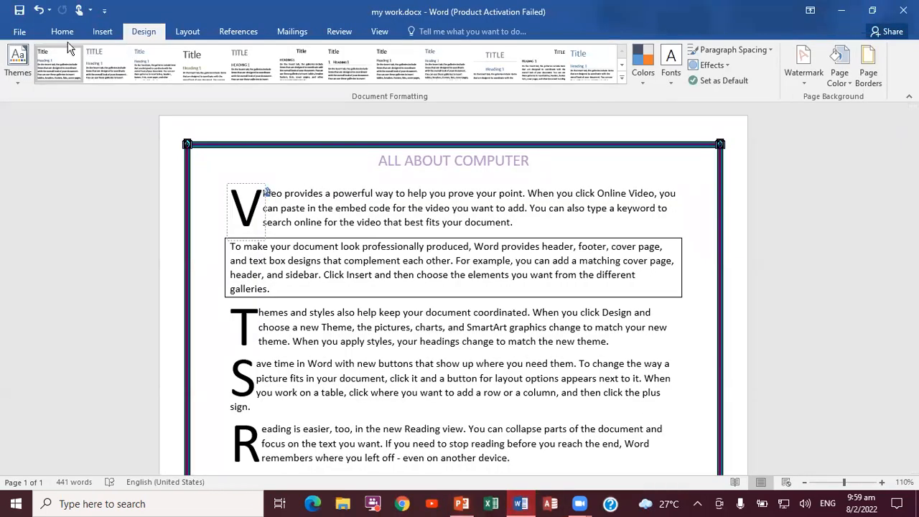
click(100, 32)
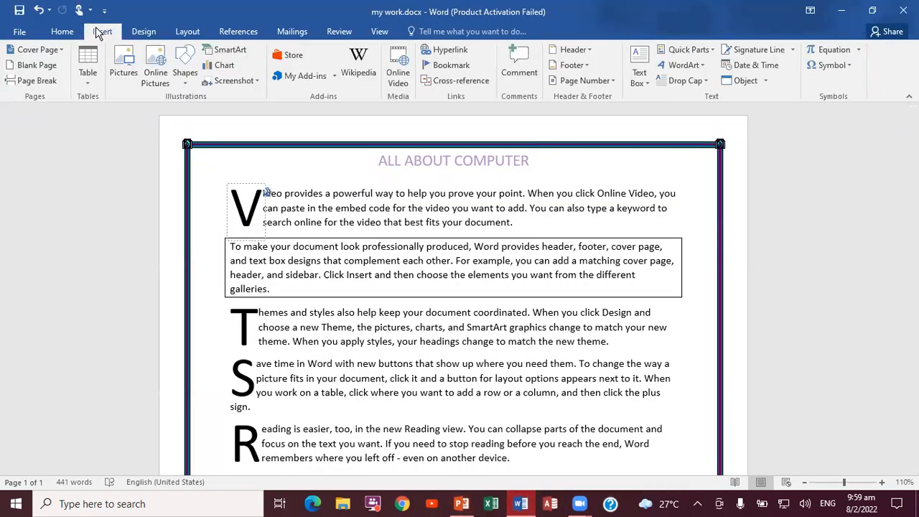
click(127, 69)
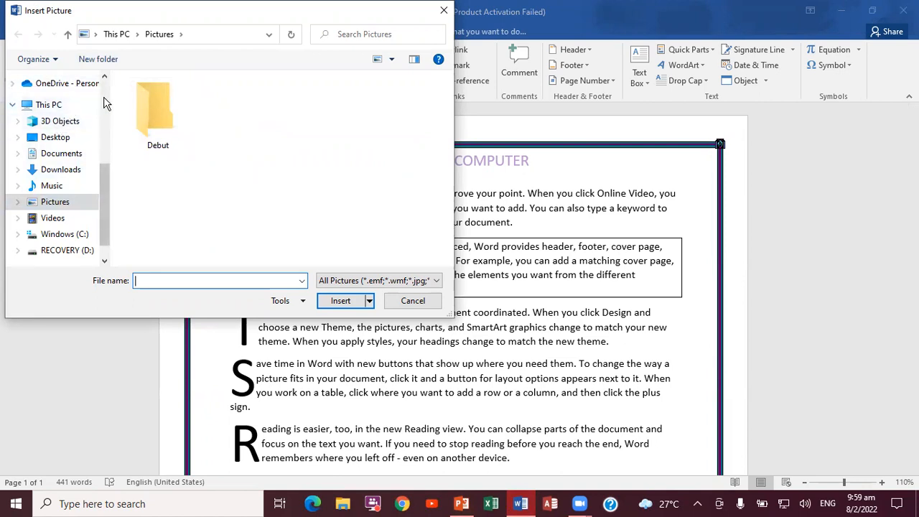
scroll(103, 99, up, 4)
click(67, 78)
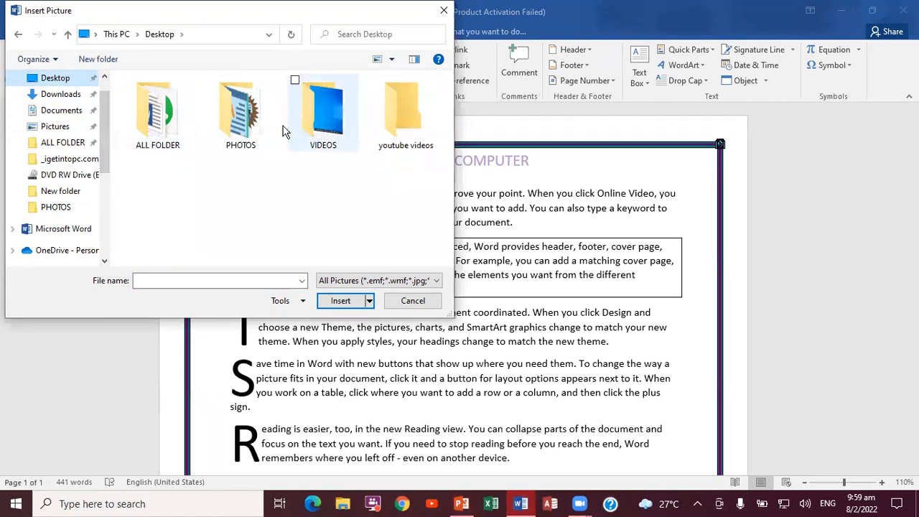
click(257, 111)
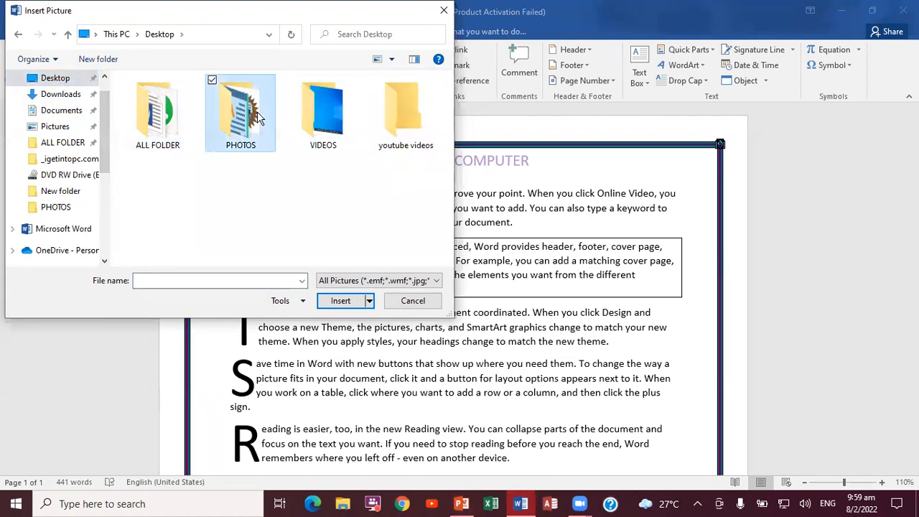
click(342, 299)
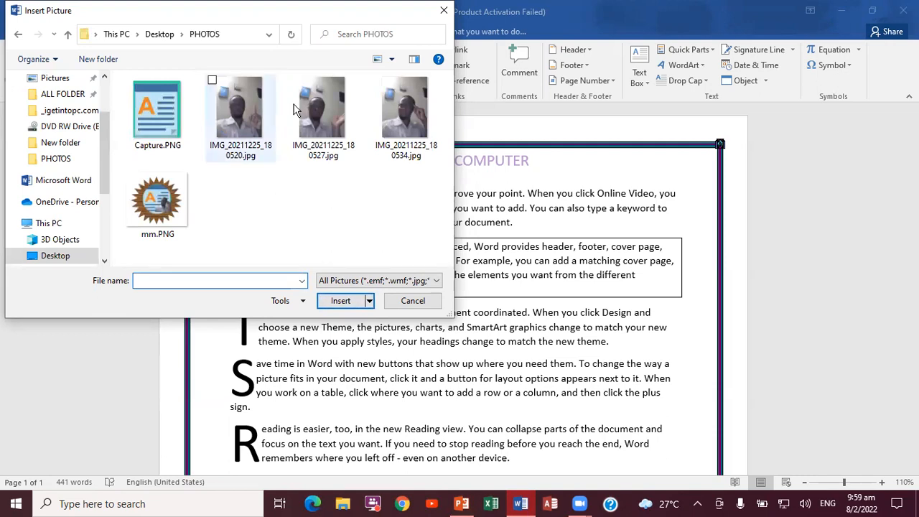
click(153, 215)
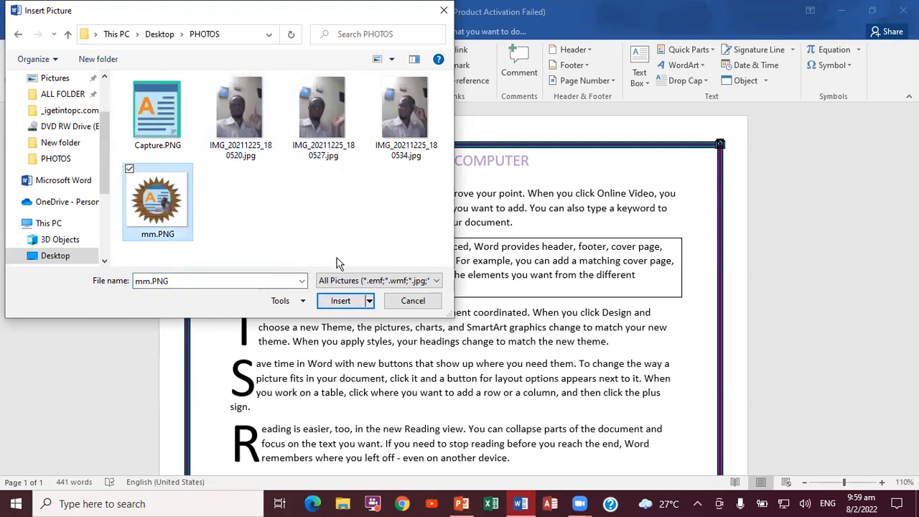
click(341, 301)
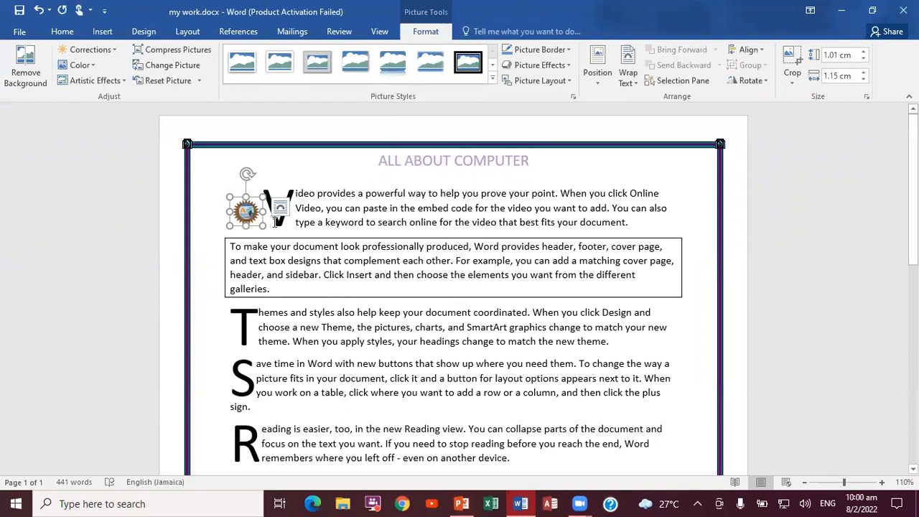
Move the badge picture into the bordered paragraph and enlarge it to about 2.28 cm high by 2.61 cm wide.
drag(248, 214, 358, 278)
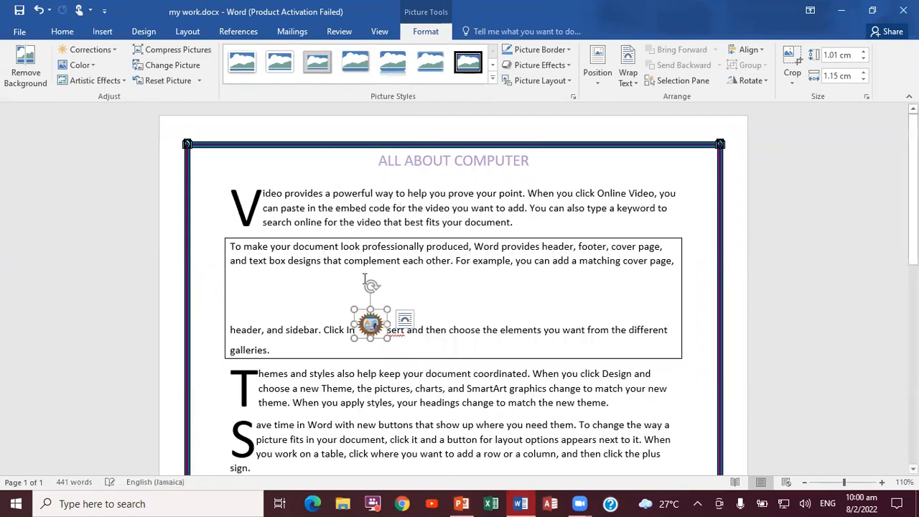
drag(371, 308, 371, 274)
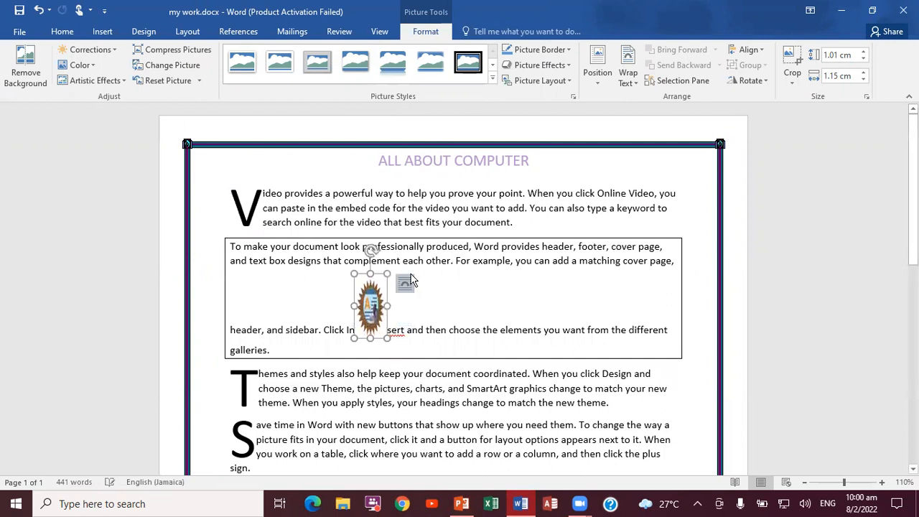
drag(388, 306, 428, 304)
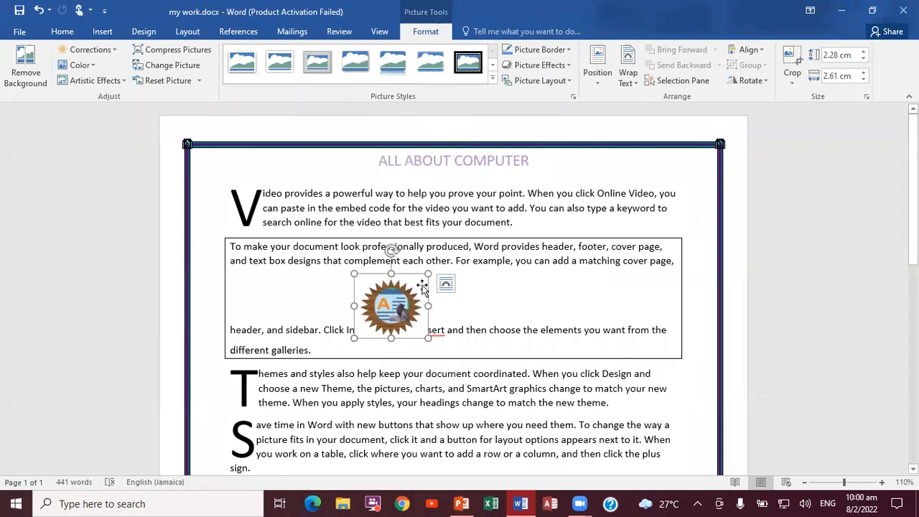
Set the badge picture's text wrapping to Tight and move it to the middle of the first "Save time in Word" paragraph.
right_click(389, 313)
mouse_move(434, 271)
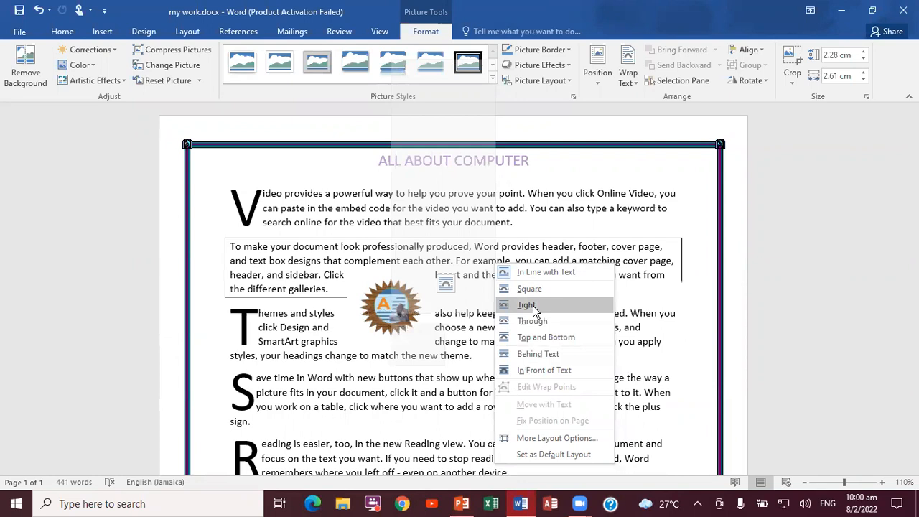
click(533, 304)
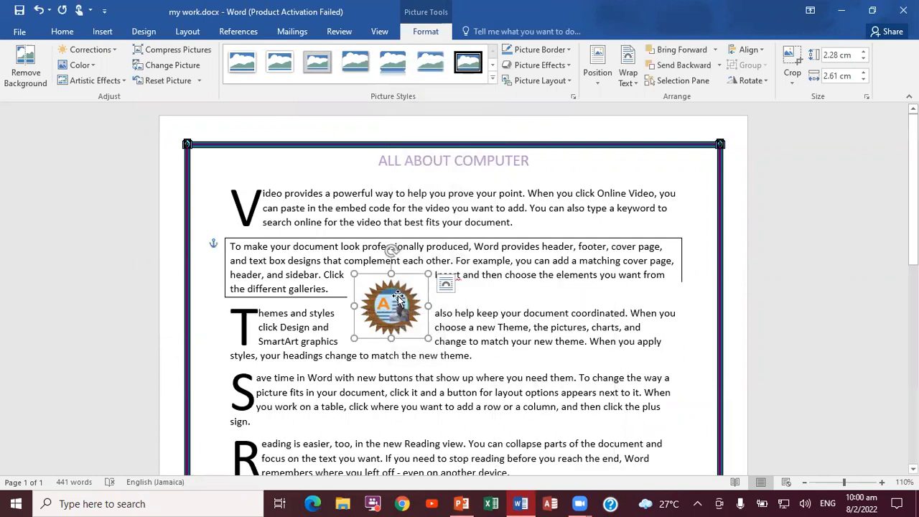
drag(396, 298, 445, 364)
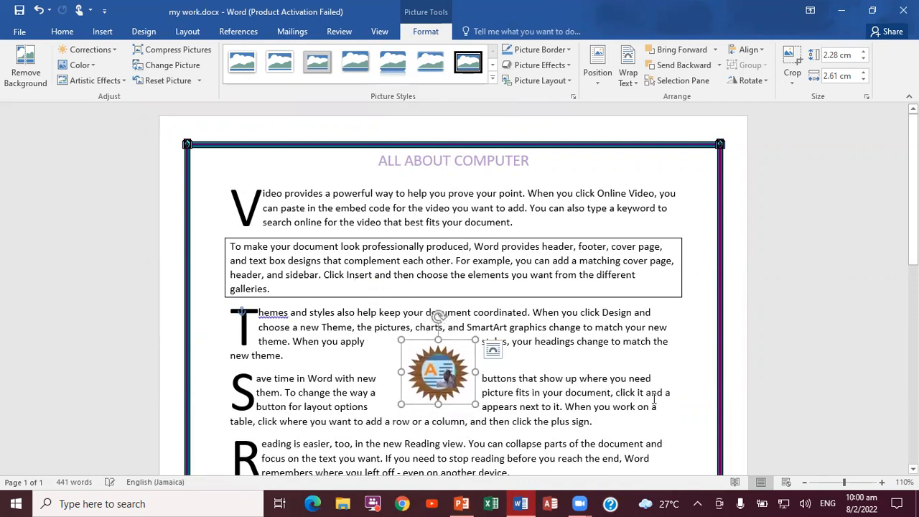
click(693, 386)
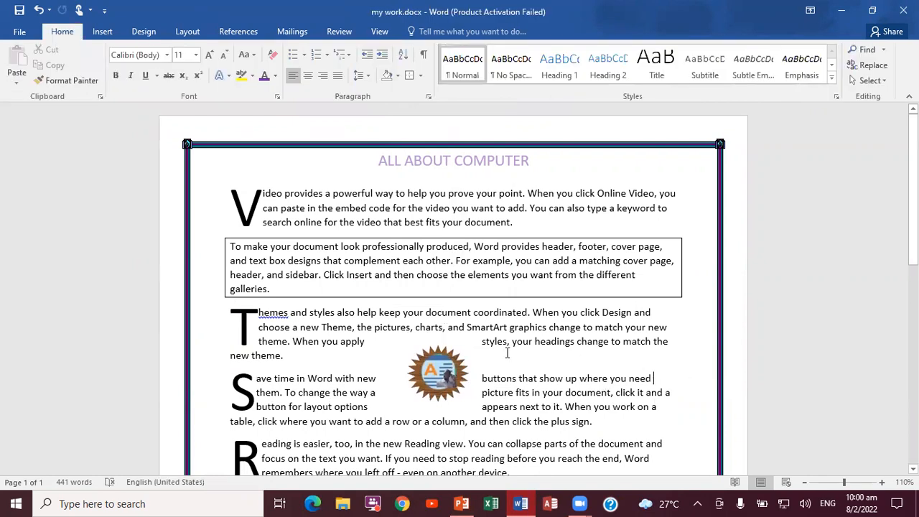
drag(442, 359, 444, 389)
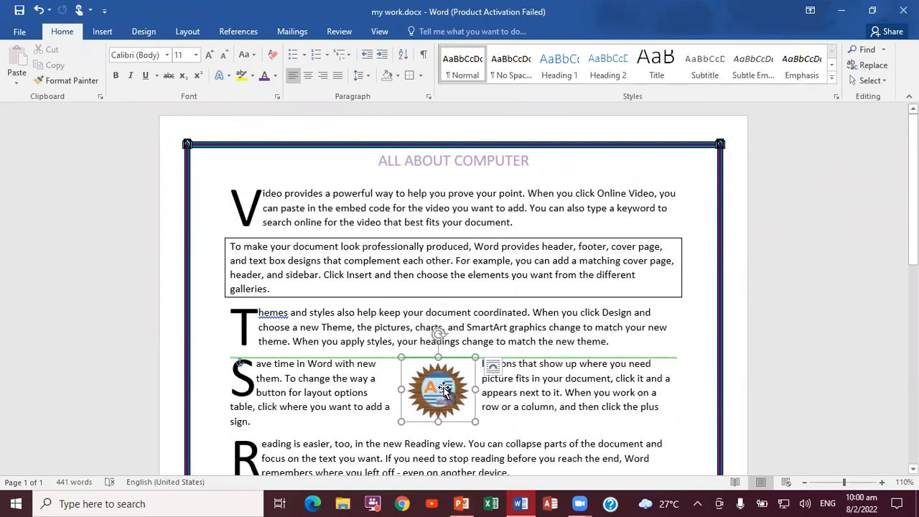
click(698, 380)
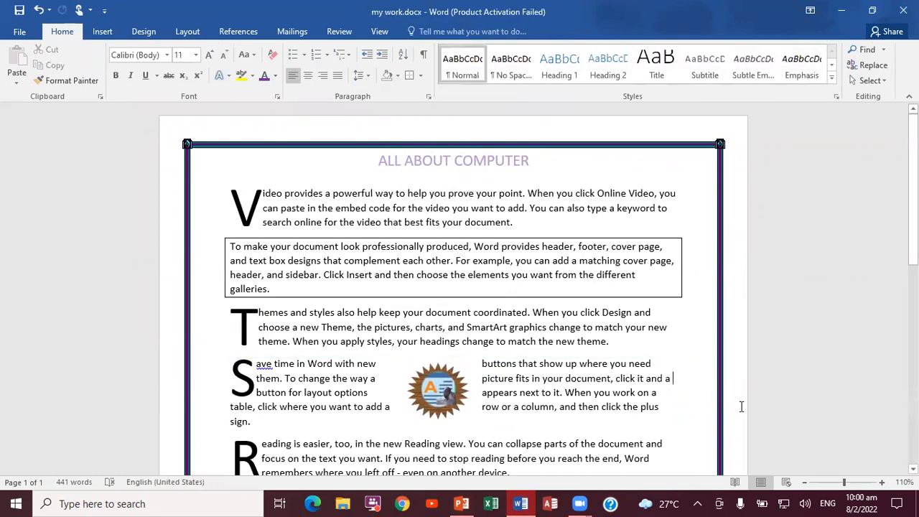
Insert the photo IMG_20211225_180534.jpg from the PHOTOS folder and set its text wrapping to Tight.
click(104, 33)
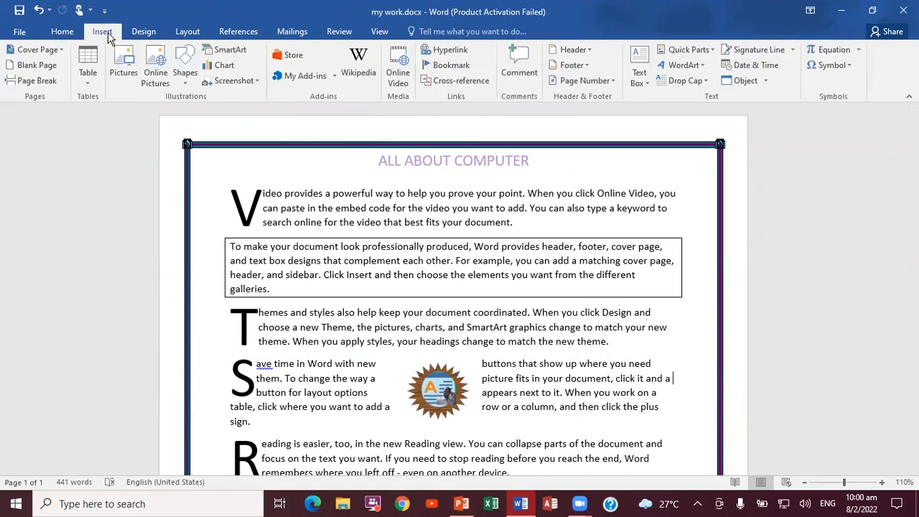
click(125, 72)
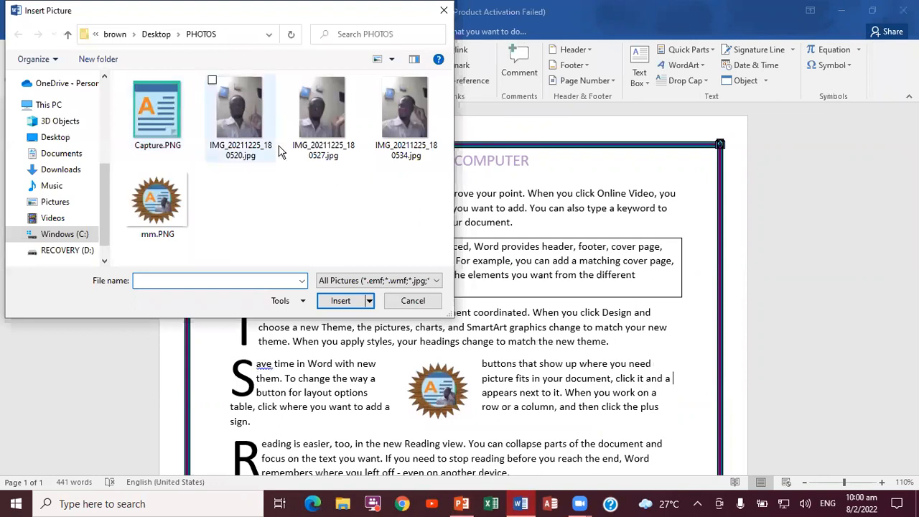
click(392, 115)
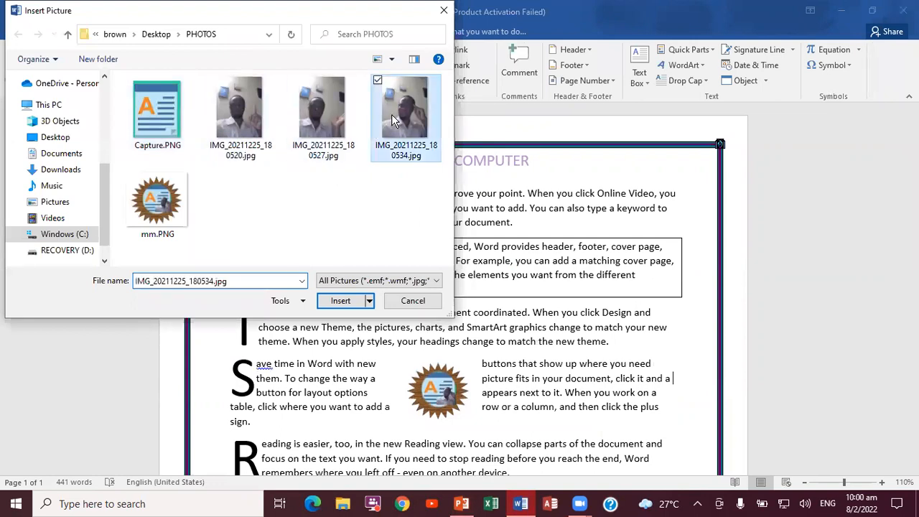
click(340, 301)
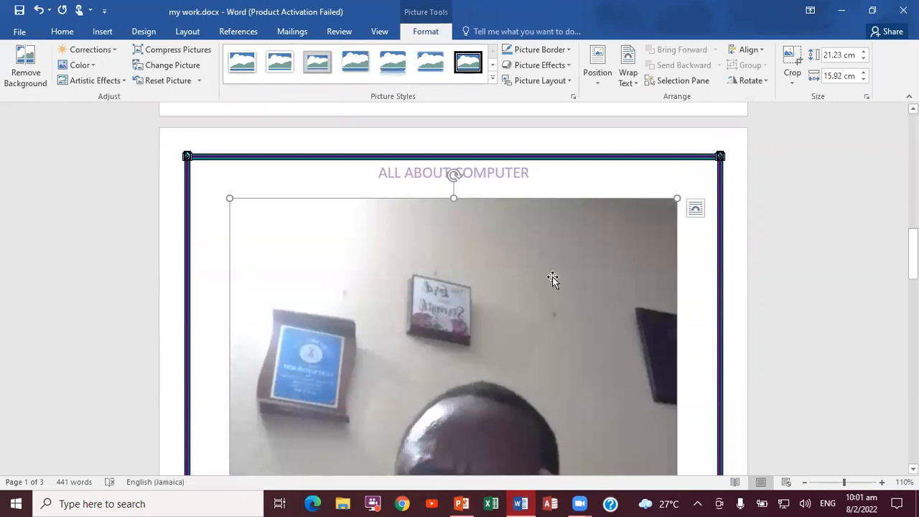
click(638, 85)
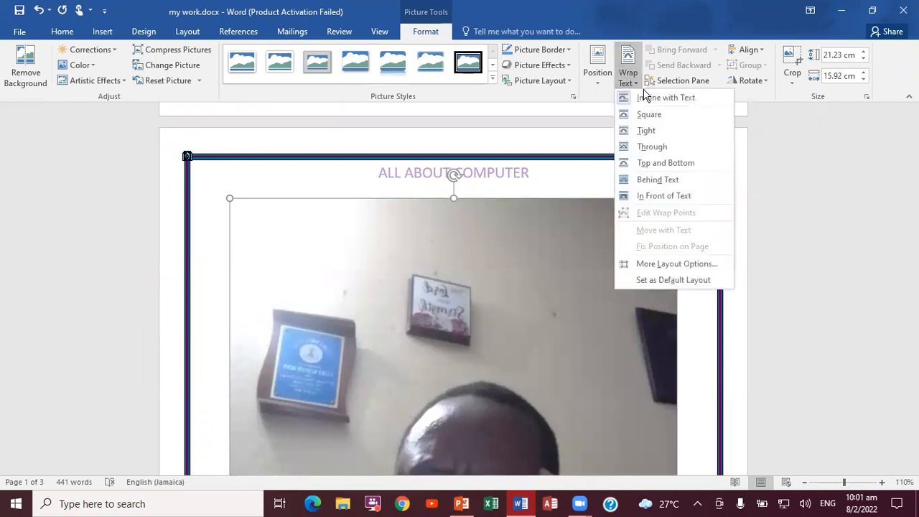
click(650, 131)
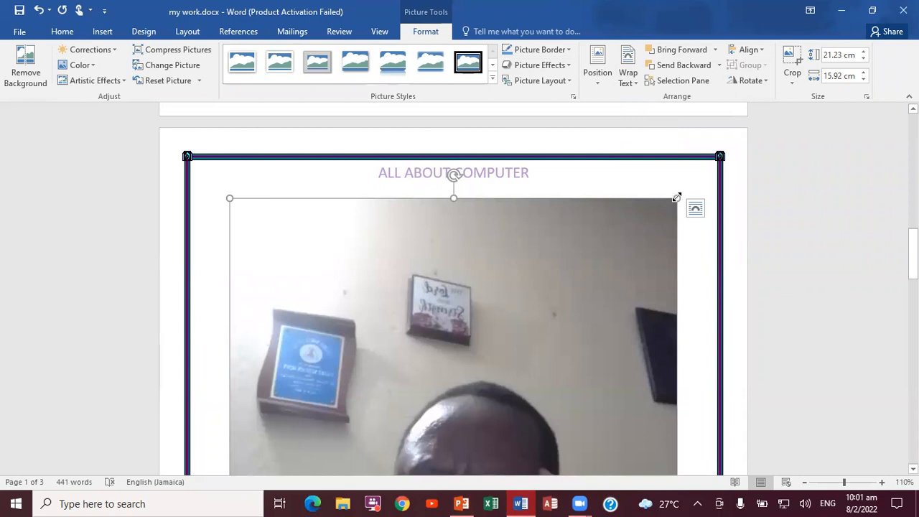
Shrink the photo to about 3.31 cm high by 3.09 cm wide and center it across the last two paragraphs.
drag(677, 197, 502, 399)
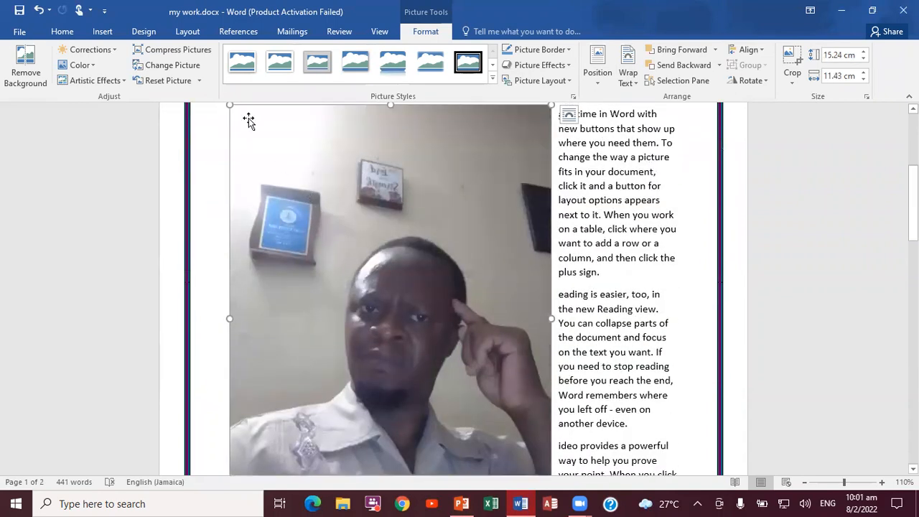
drag(230, 105, 407, 229)
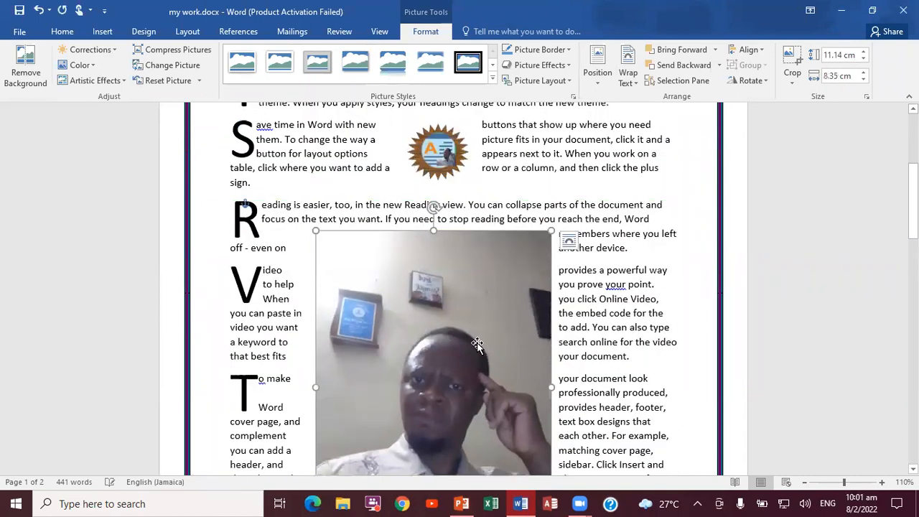
drag(549, 229, 402, 379)
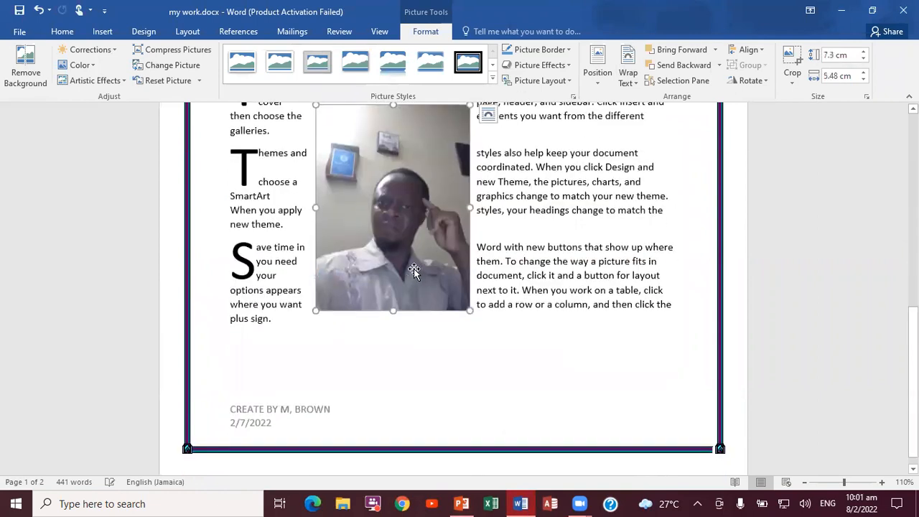
drag(469, 313, 425, 230)
drag(389, 175, 455, 178)
drag(490, 252, 468, 225)
drag(424, 108, 425, 134)
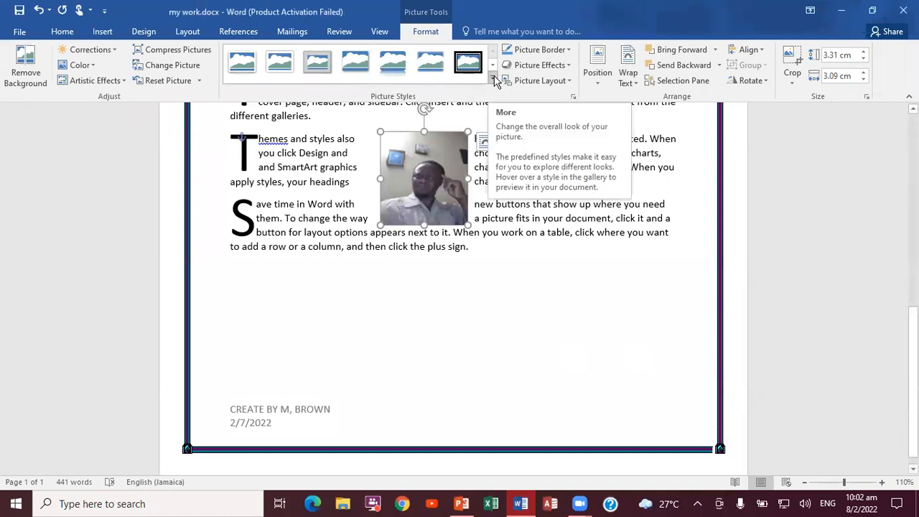
Apply the soft-edged oval picture style to the portrait photo and deselect it.
click(494, 81)
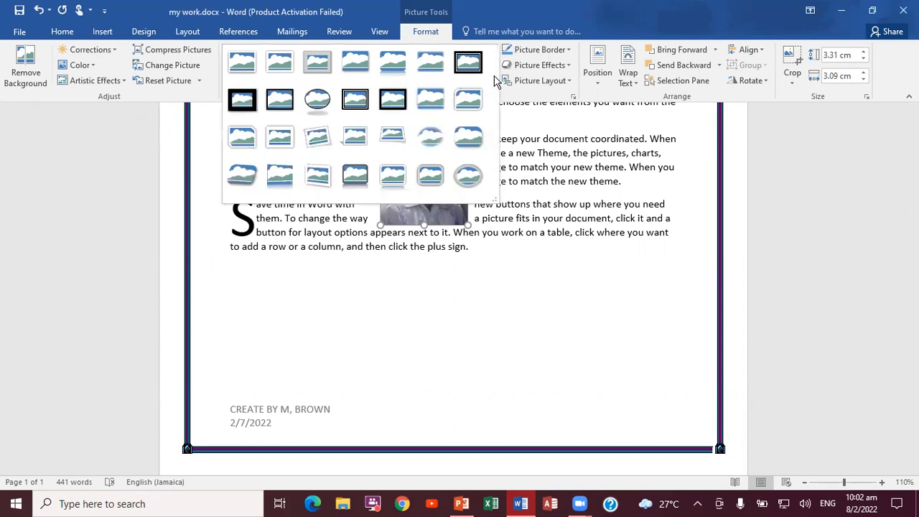
click(430, 138)
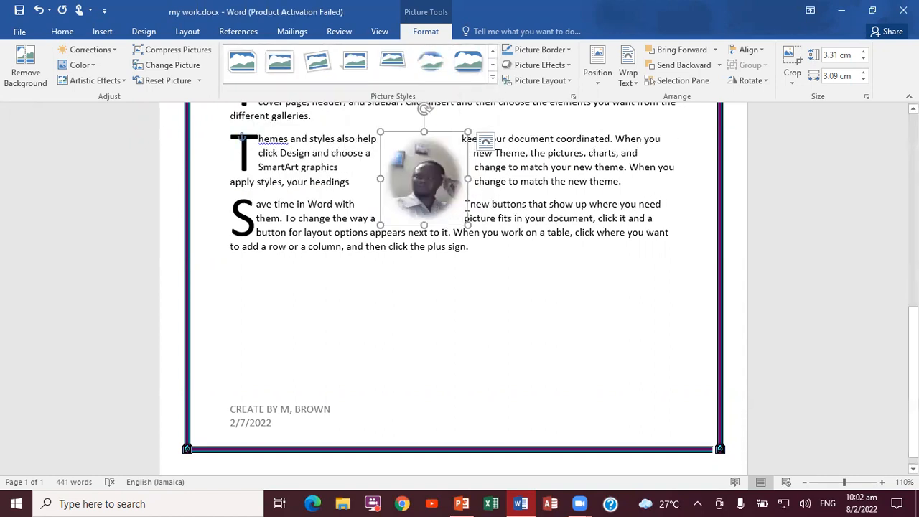
click(530, 282)
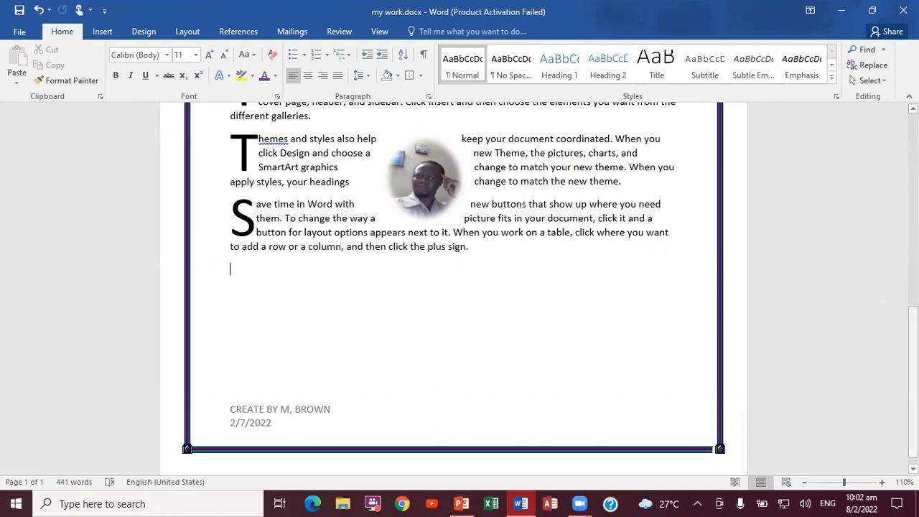
Look over the document with both pictures, check the PowerPoint task list slide, and return to Word.
scroll(826, 287, up, 4)
scroll(460, 287, up, 3)
scroll(459, 287, down, 2)
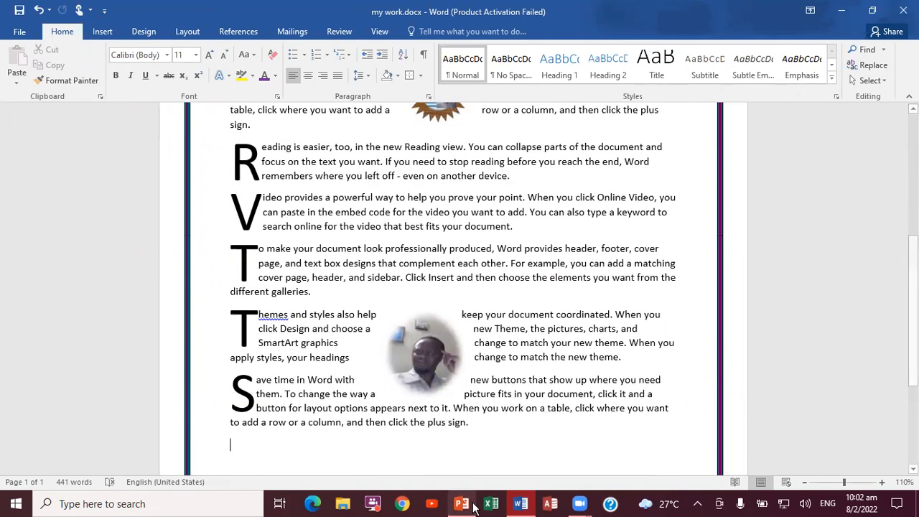
mouse_move(468, 504)
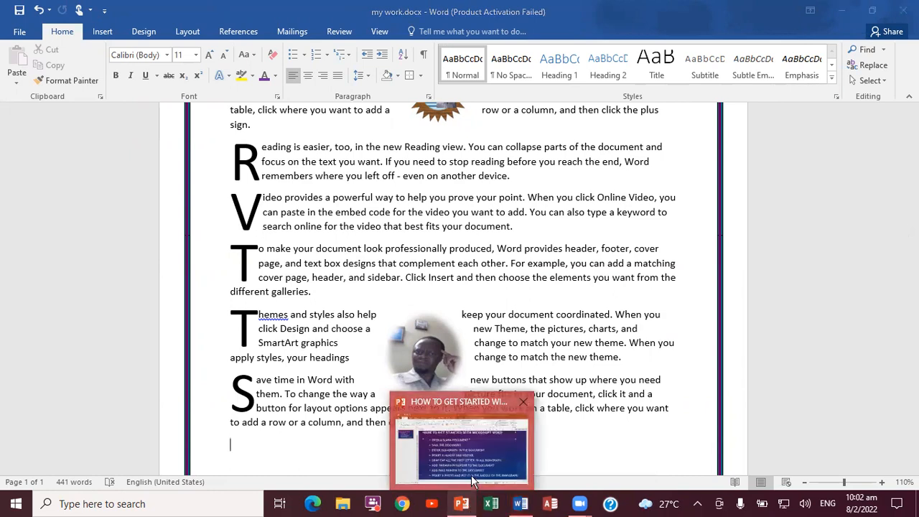
click(471, 475)
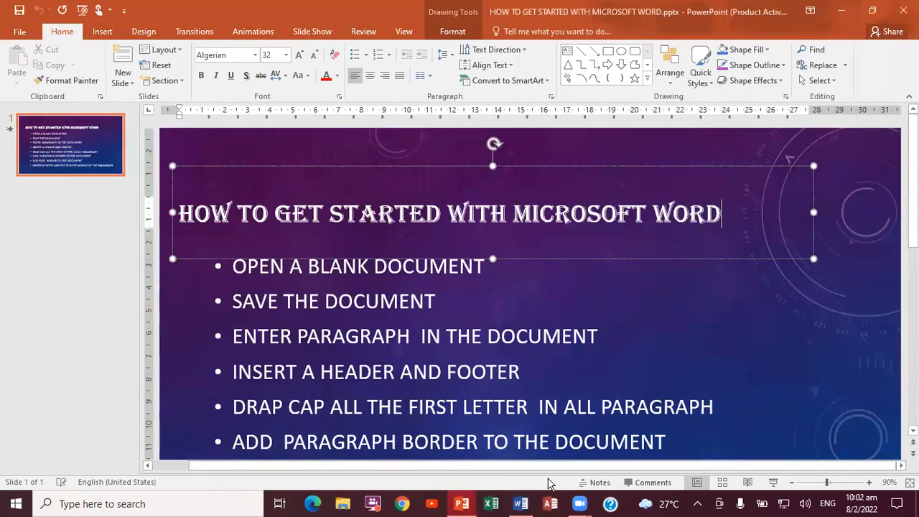
click(521, 505)
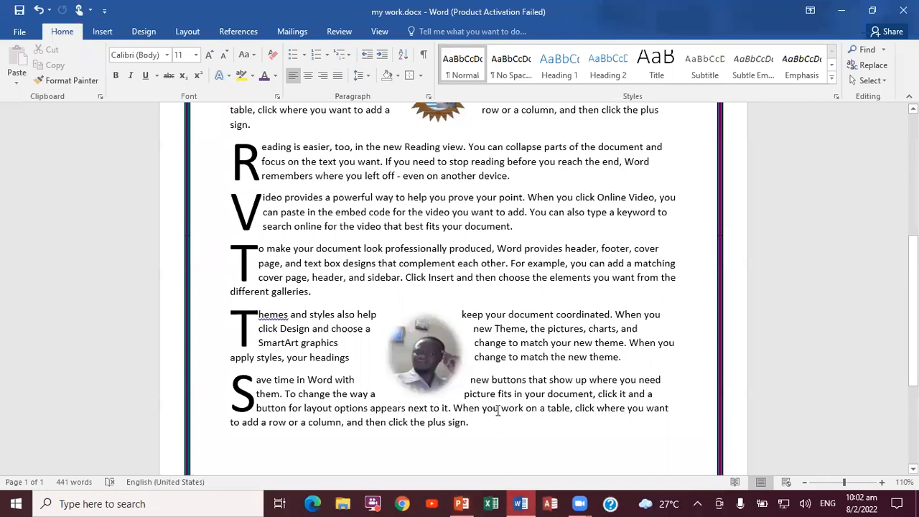